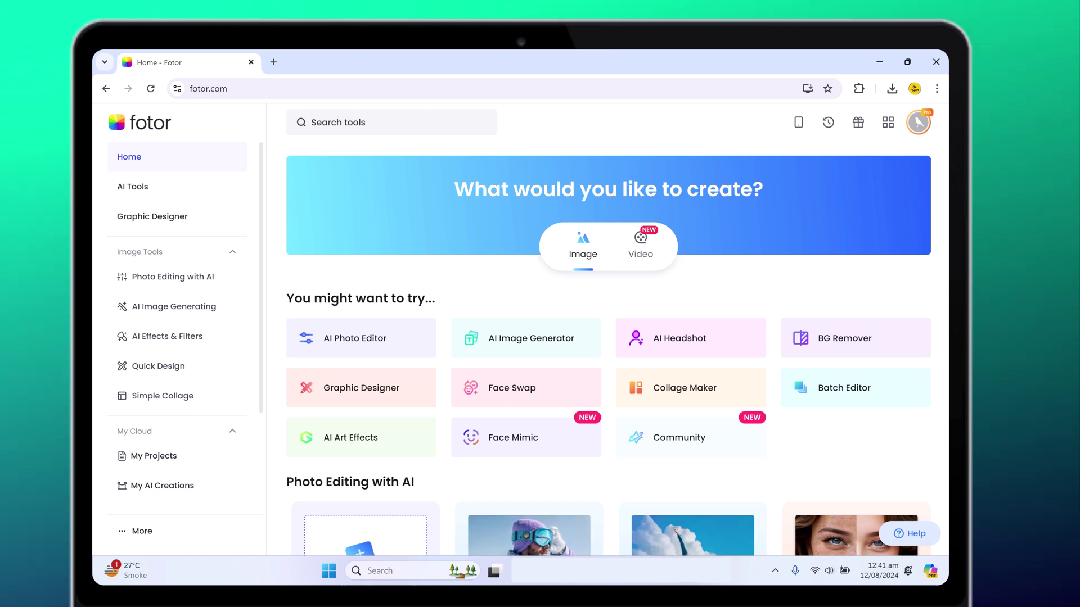
Scroll down through the Fotor home page's tools and back up
{"action": "scroll", "coordinate": [943, 376], "scroll_direction": "down", "scroll_amount": 1}
{"action": "scroll", "coordinate": [944, 375], "scroll_direction": "down", "scroll_amount": 5}
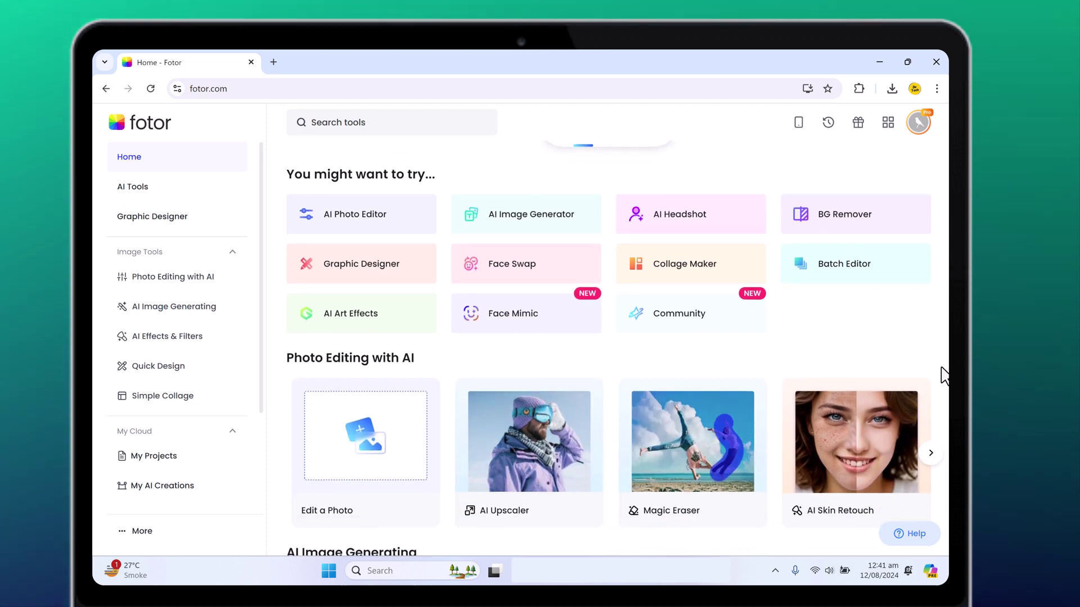
{"action": "scroll", "coordinate": [944, 375], "scroll_direction": "down", "scroll_amount": 3}
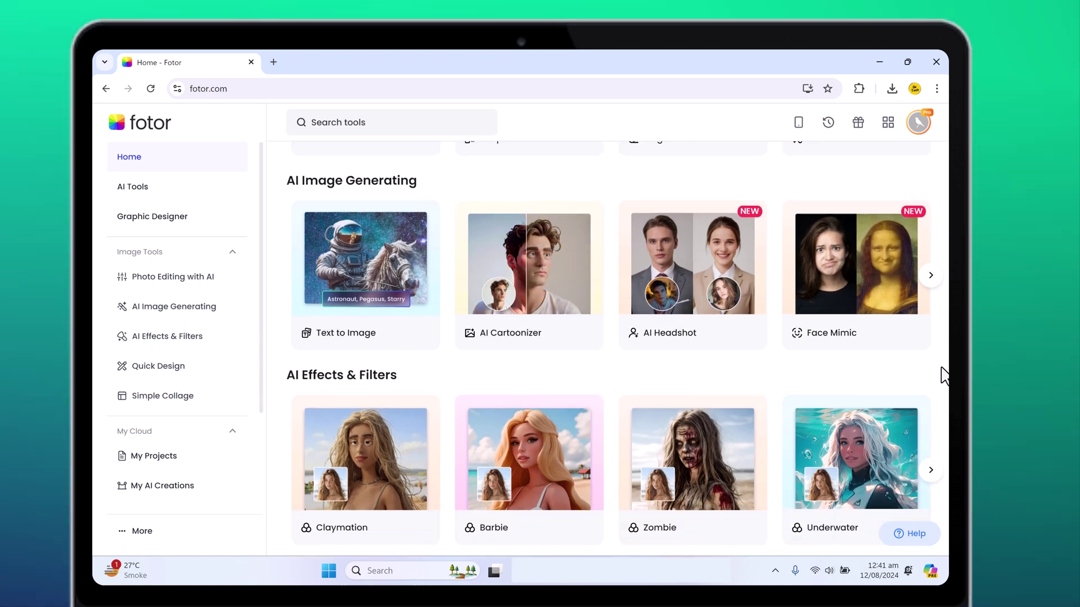
{"action": "scroll", "coordinate": [943, 376], "scroll_direction": "down", "scroll_amount": 4}
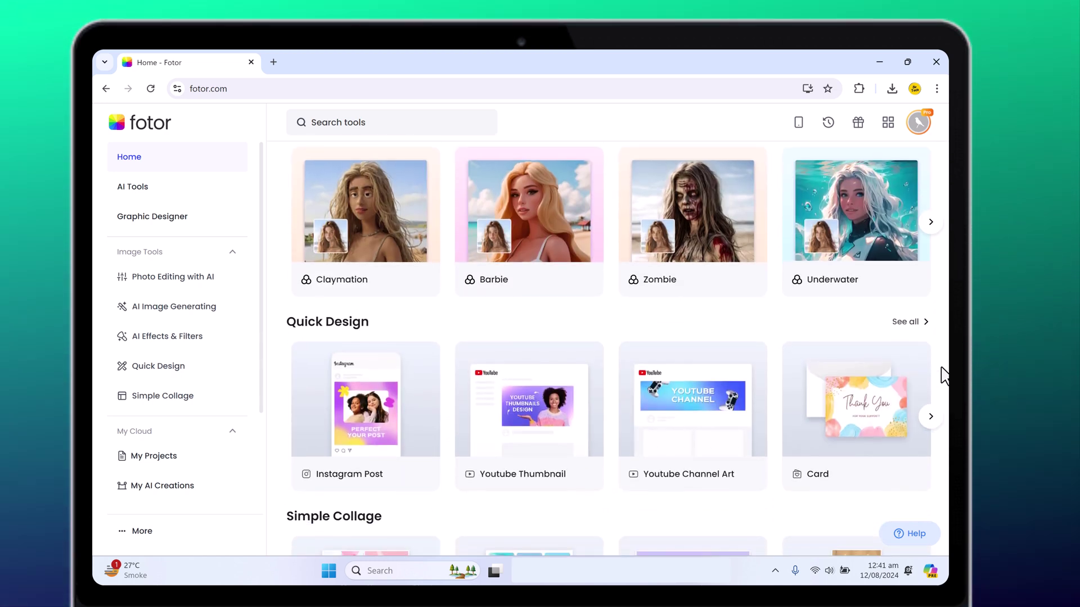
{"action": "scroll", "coordinate": [944, 375], "scroll_direction": "down", "scroll_amount": 4}
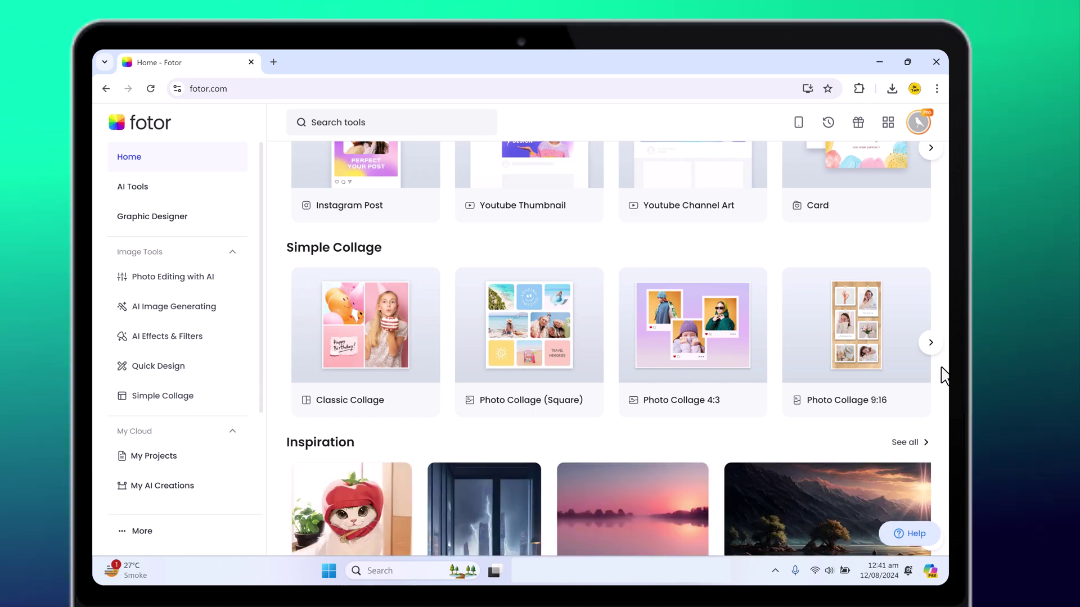
{"action": "scroll", "coordinate": [944, 375], "scroll_direction": "down", "scroll_amount": 1}
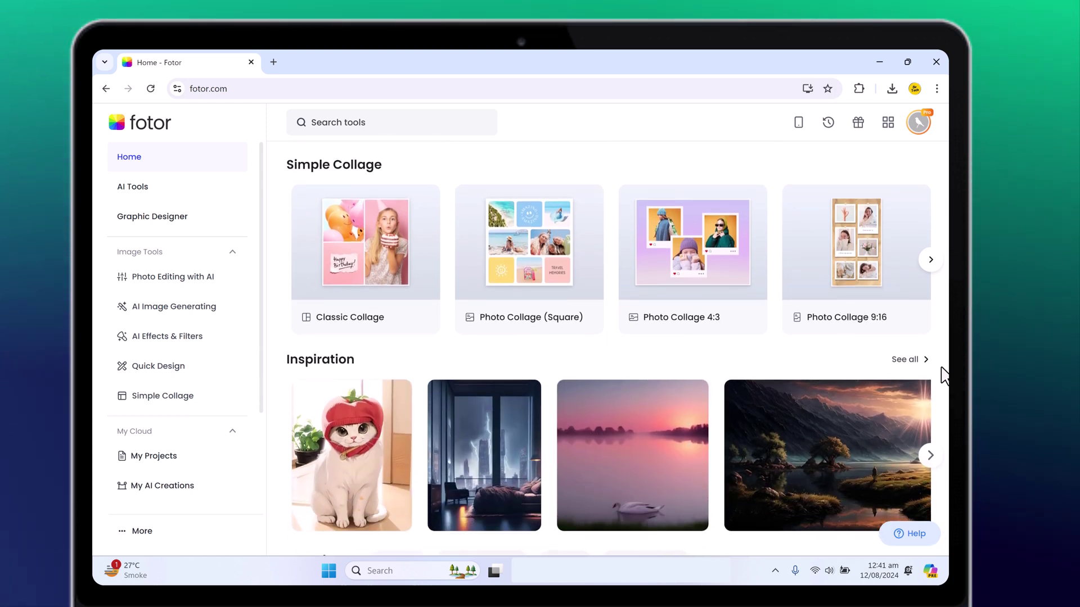
{"action": "scroll", "coordinate": [943, 375], "scroll_direction": "down", "scroll_amount": 3}
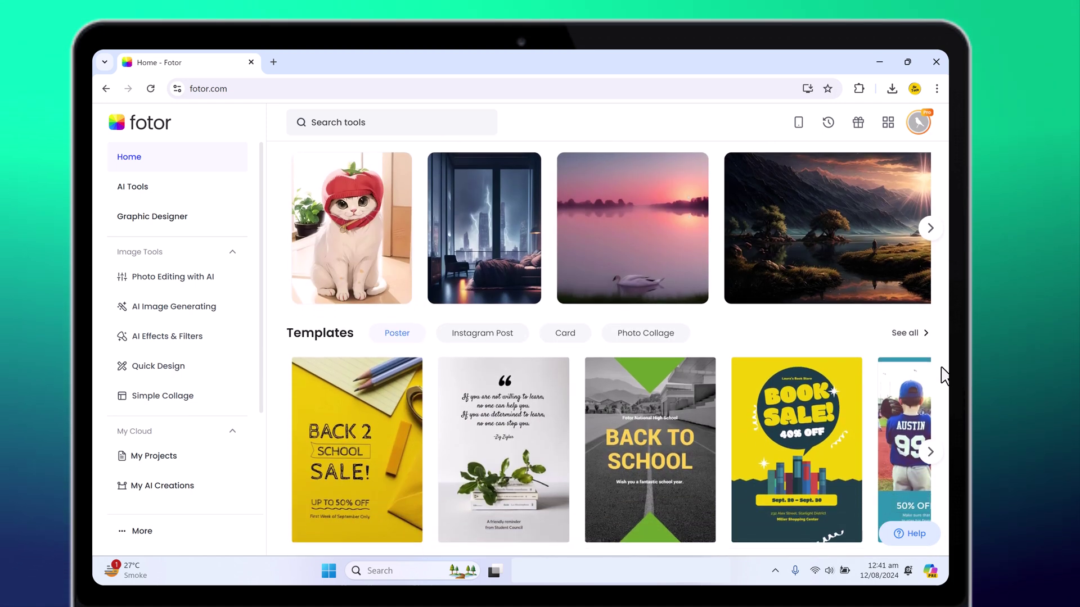
{"action": "scroll", "coordinate": [943, 376], "scroll_direction": "down", "scroll_amount": 3}
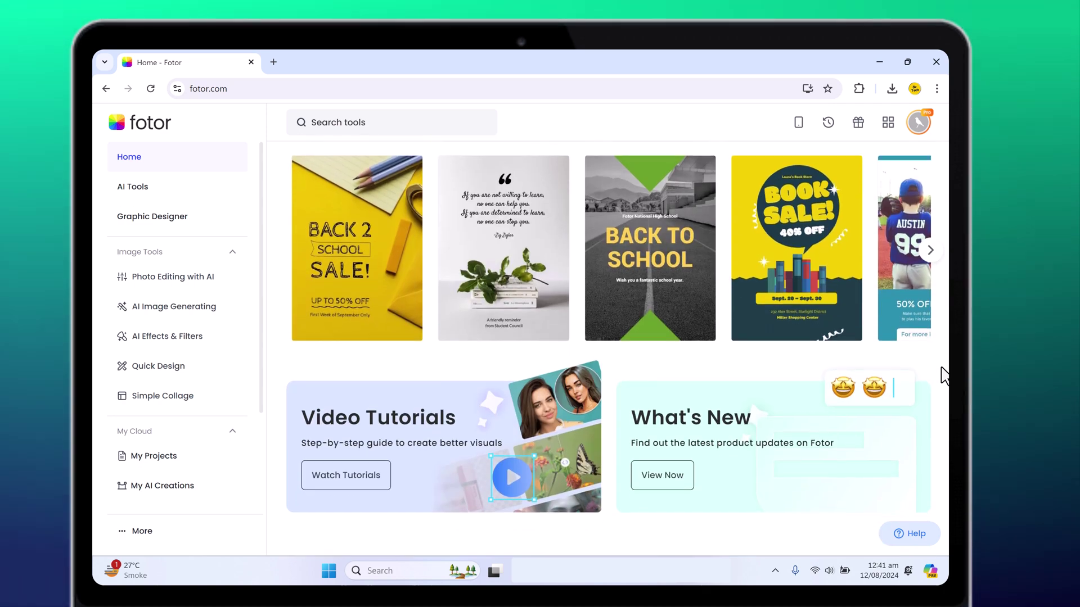
{"action": "scroll", "coordinate": [943, 376], "scroll_direction": "up", "scroll_amount": 10}
{"action": "scroll", "coordinate": [944, 376], "scroll_direction": "up", "scroll_amount": 10}
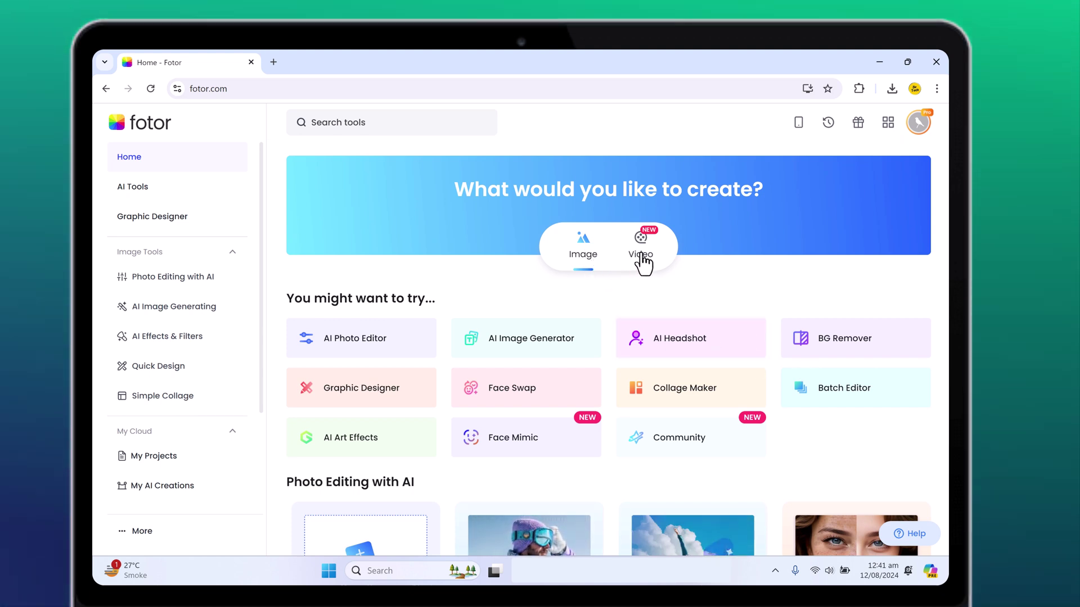
Switch the home page to the video tools, then back to image tools
{"action": "left_click", "coordinate": [643, 263]}
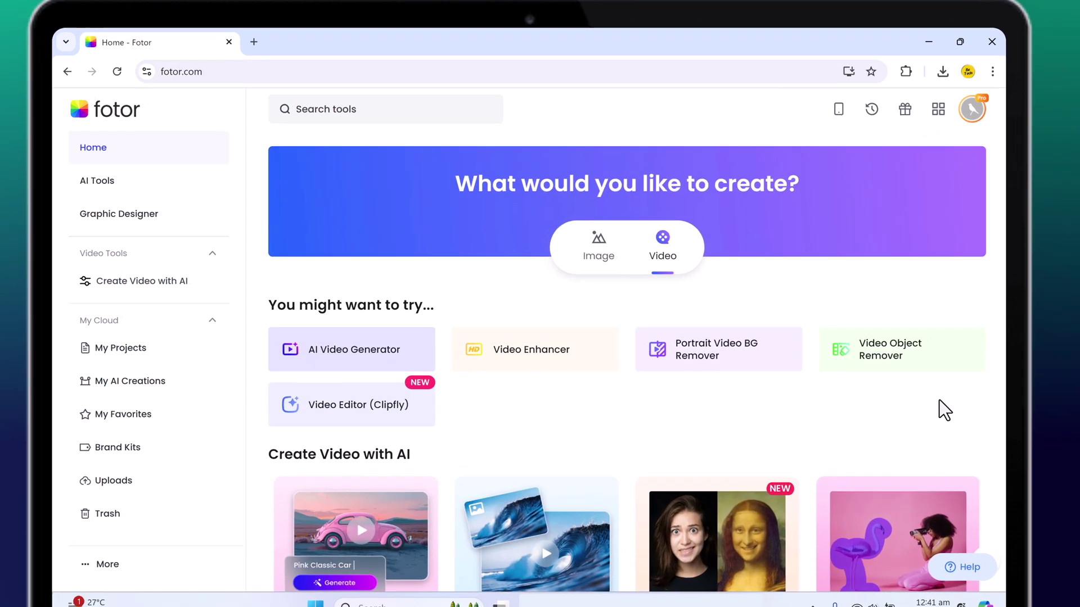
{"action": "scroll", "coordinate": [889, 393], "scroll_direction": "down", "scroll_amount": 2}
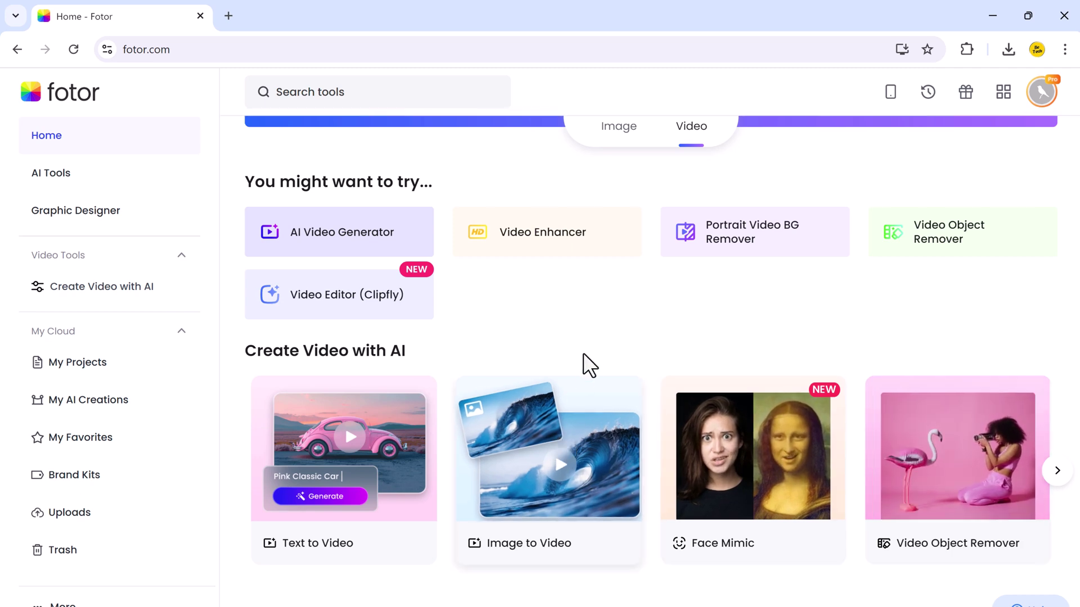
{"action": "scroll", "coordinate": [590, 355], "scroll_direction": "up", "scroll_amount": 2}
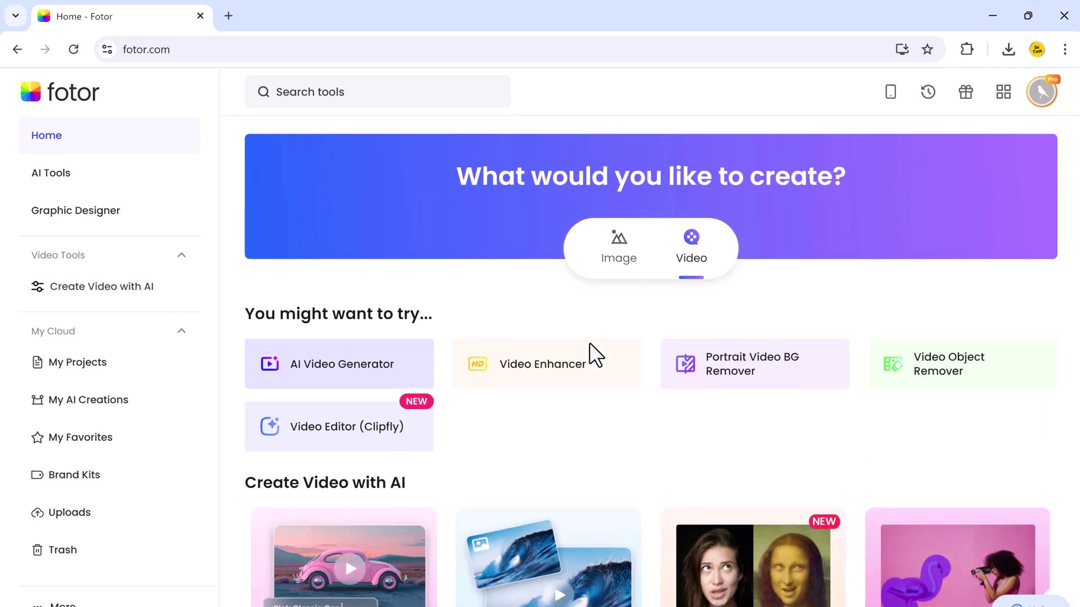
{"action": "left_click", "coordinate": [619, 265]}
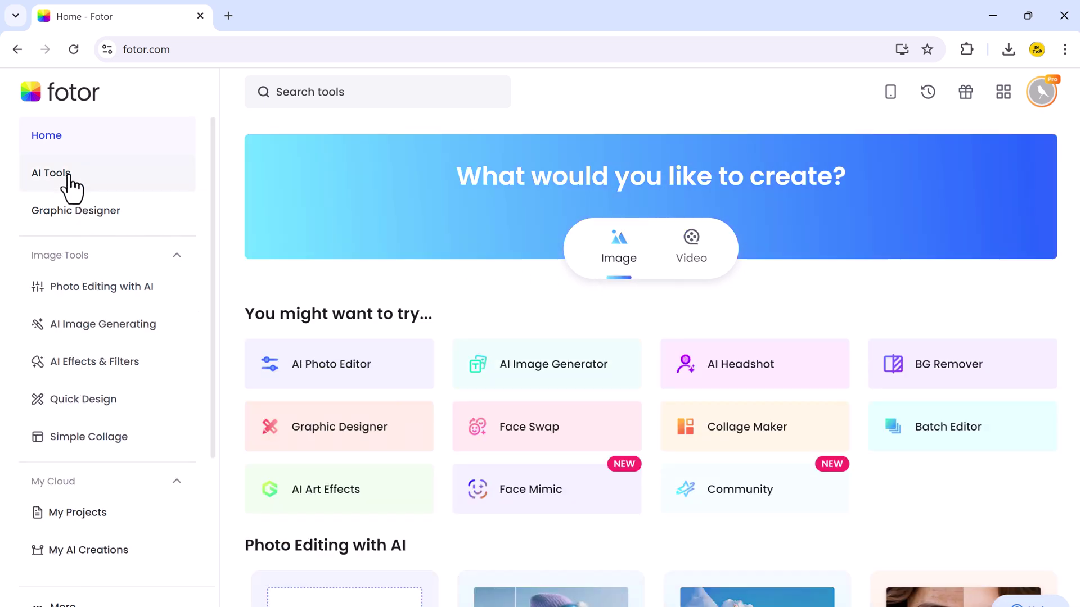
Look through the page listing all AI tools, then return to the Fotor home page
{"action": "left_click", "coordinate": [68, 175]}
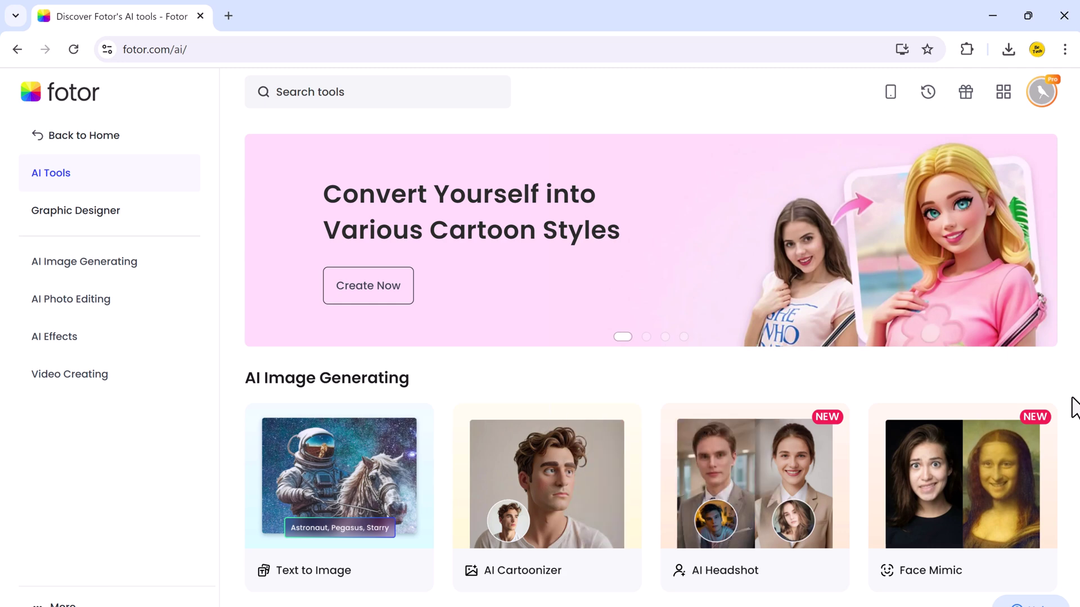
{"action": "scroll", "coordinate": [1074, 408], "scroll_direction": "down", "scroll_amount": 3}
{"action": "scroll", "coordinate": [1074, 407], "scroll_direction": "down", "scroll_amount": 1}
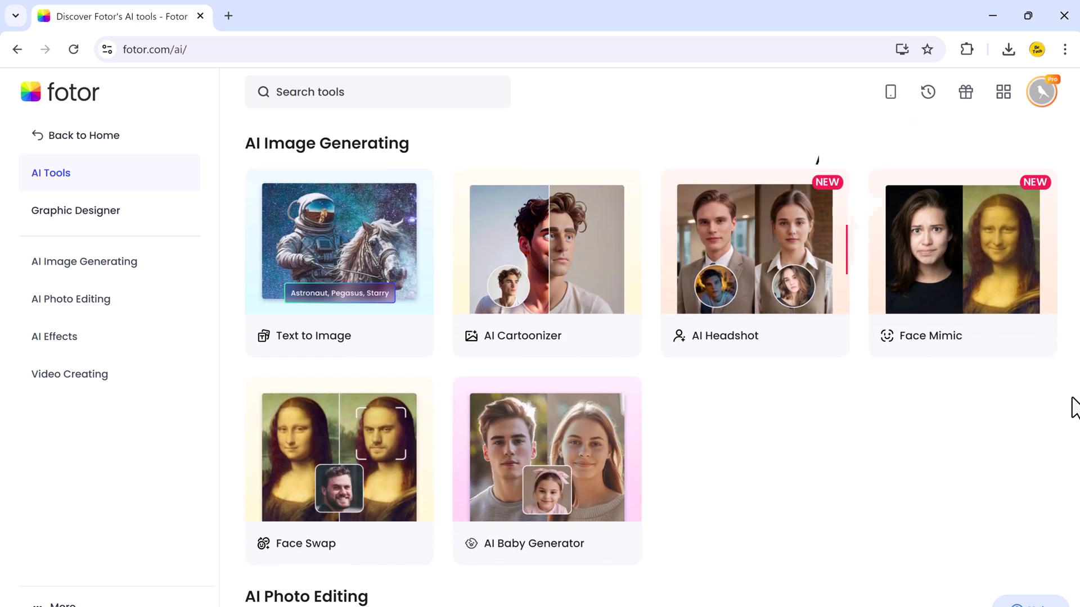
{"action": "scroll", "coordinate": [1075, 413], "scroll_direction": "down", "scroll_amount": 9}
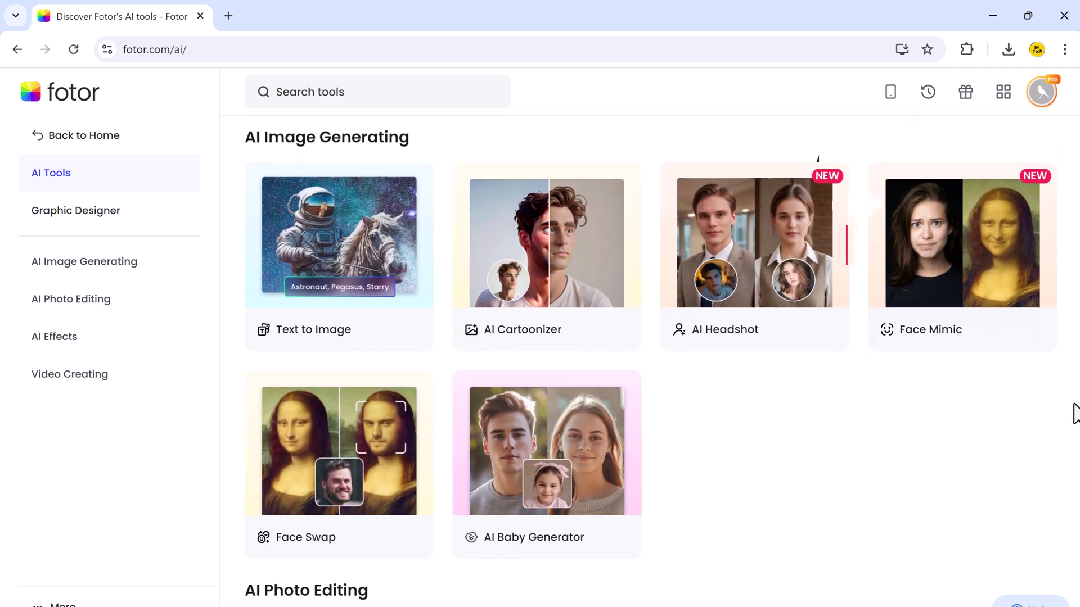
{"action": "scroll", "coordinate": [1074, 412], "scroll_direction": "down", "scroll_amount": 15}
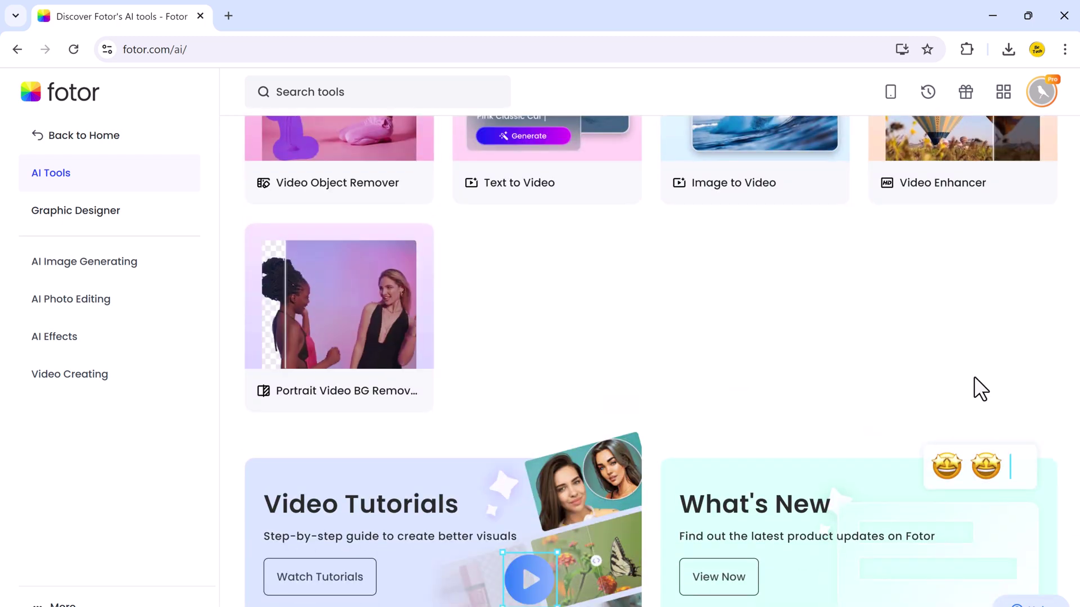
{"action": "left_click", "coordinate": [103, 148]}
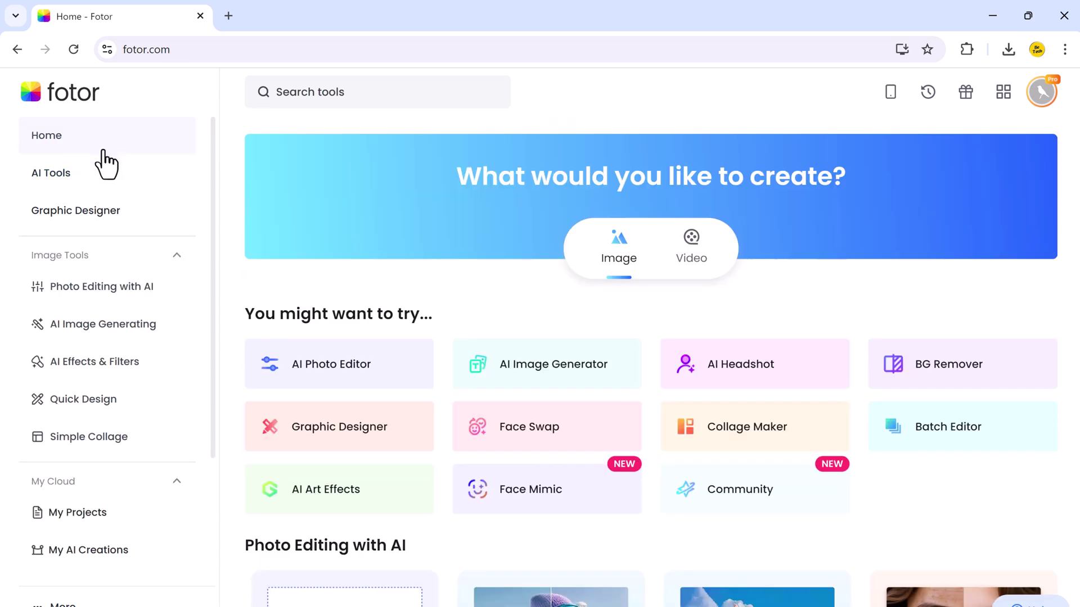
In the AI Image Generator, use the Indian woman example prompt with the Photography 3 style
{"action": "left_click", "coordinate": [588, 385]}
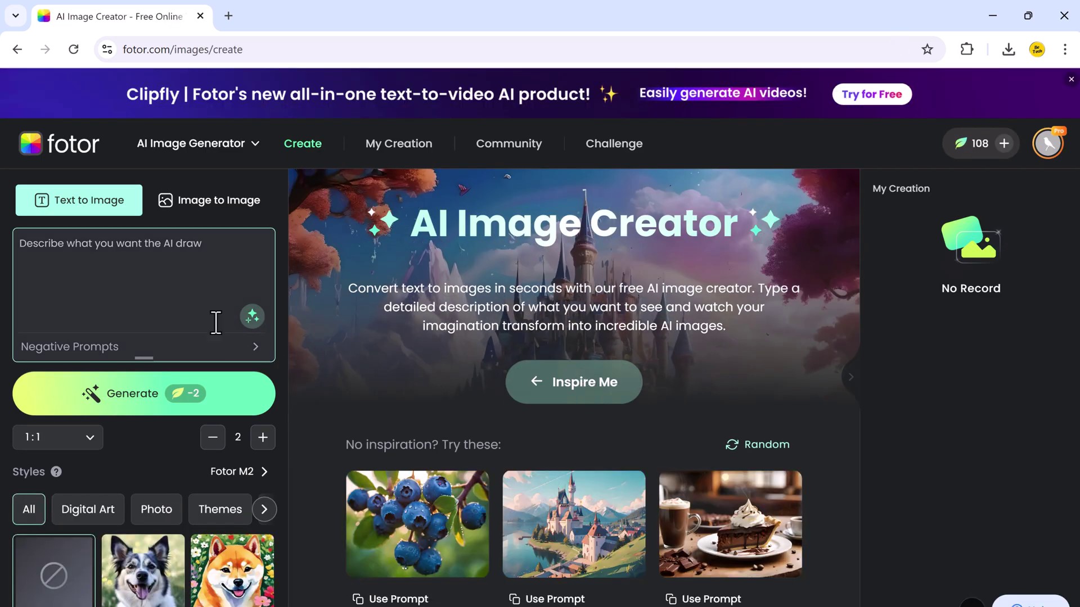
{"action": "left_click", "coordinate": [122, 271]}
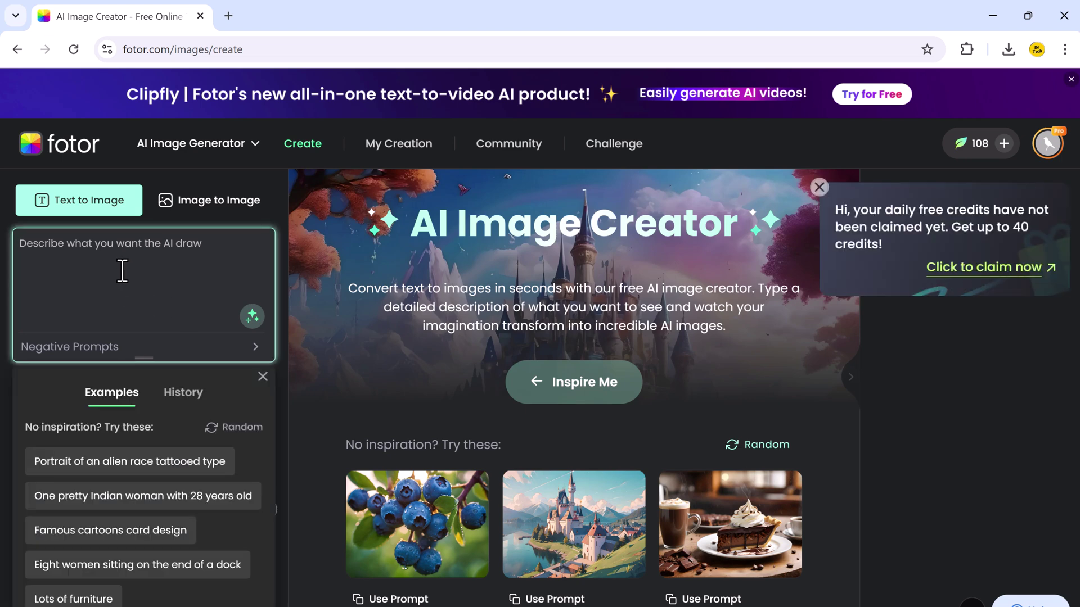
{"action": "left_click", "coordinate": [187, 501]}
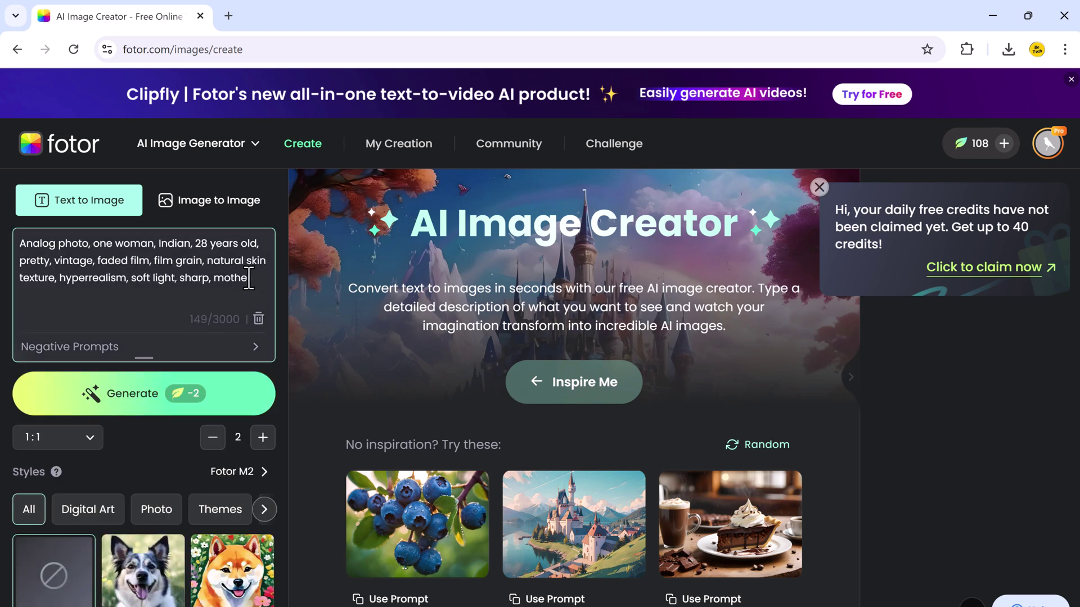
{"action": "left_click", "coordinate": [82, 511]}
{"action": "scroll", "coordinate": [138, 514], "scroll_direction": "down", "scroll_amount": 1}
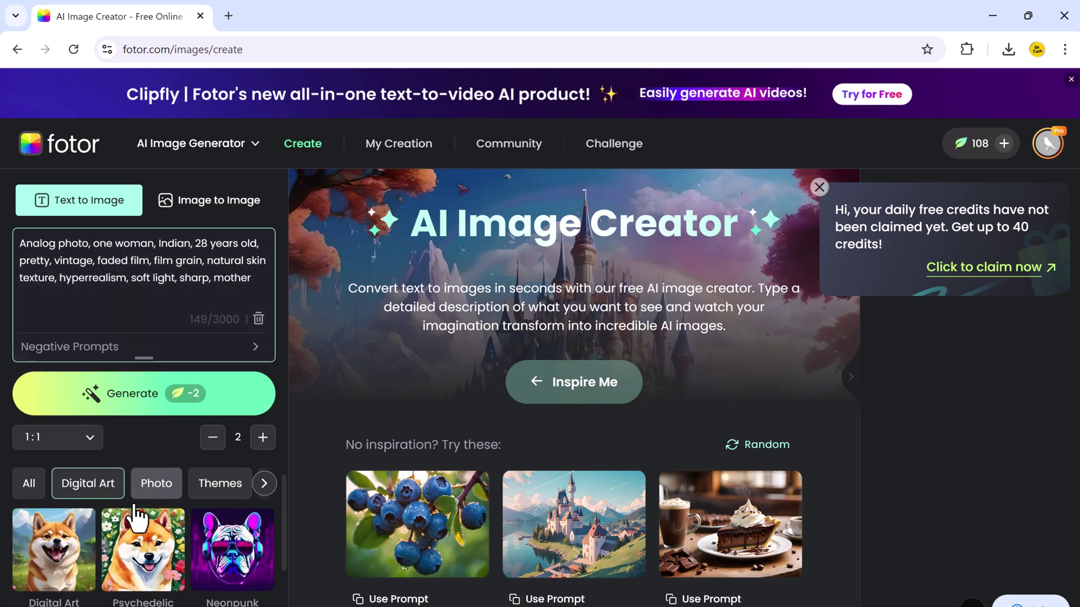
{"action": "left_click", "coordinate": [142, 491]}
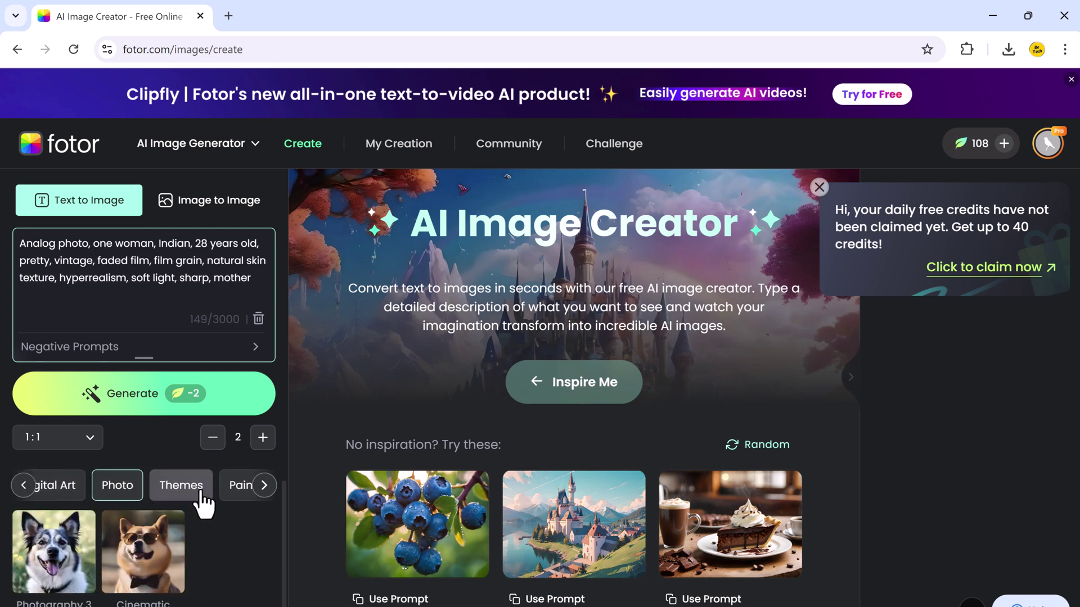
{"action": "left_click", "coordinate": [181, 485]}
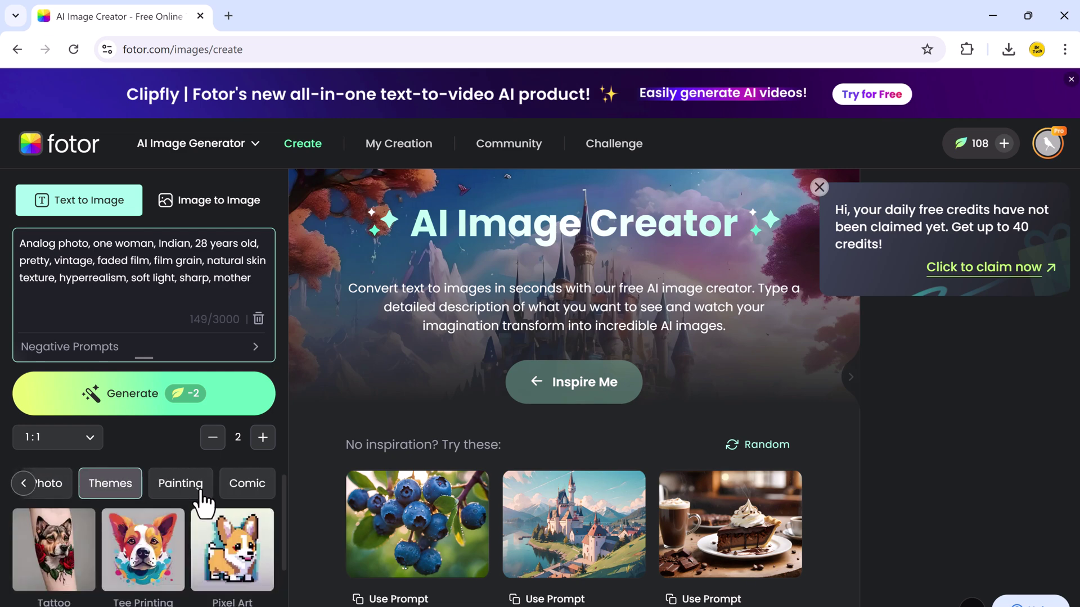
{"action": "left_click", "coordinate": [182, 523]}
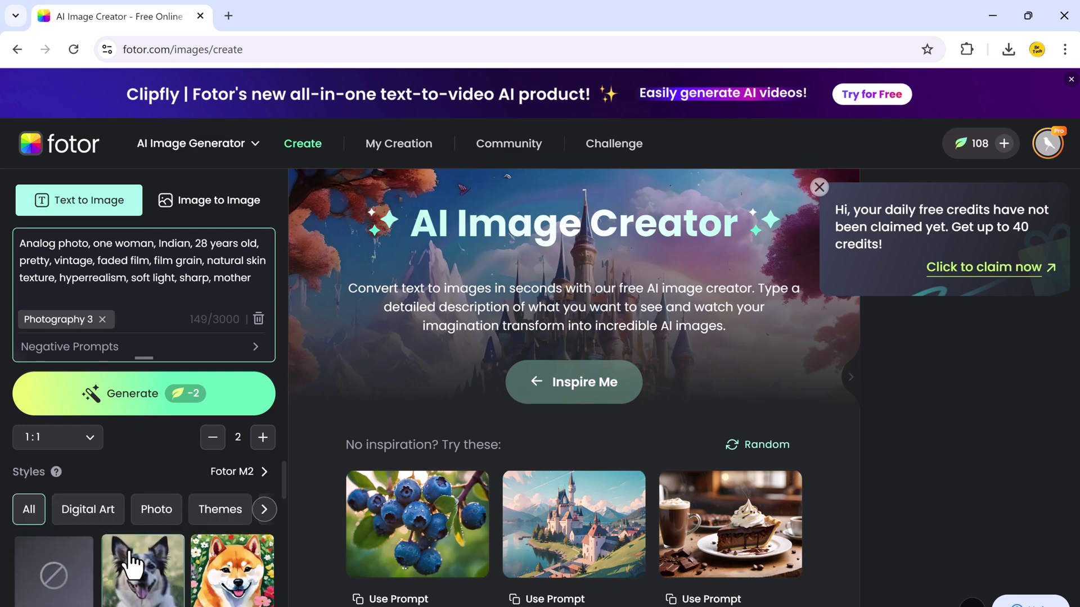
Generate the portraits and dismiss the Clipfly banner and daily free credits popup
{"action": "left_click", "coordinate": [147, 400]}
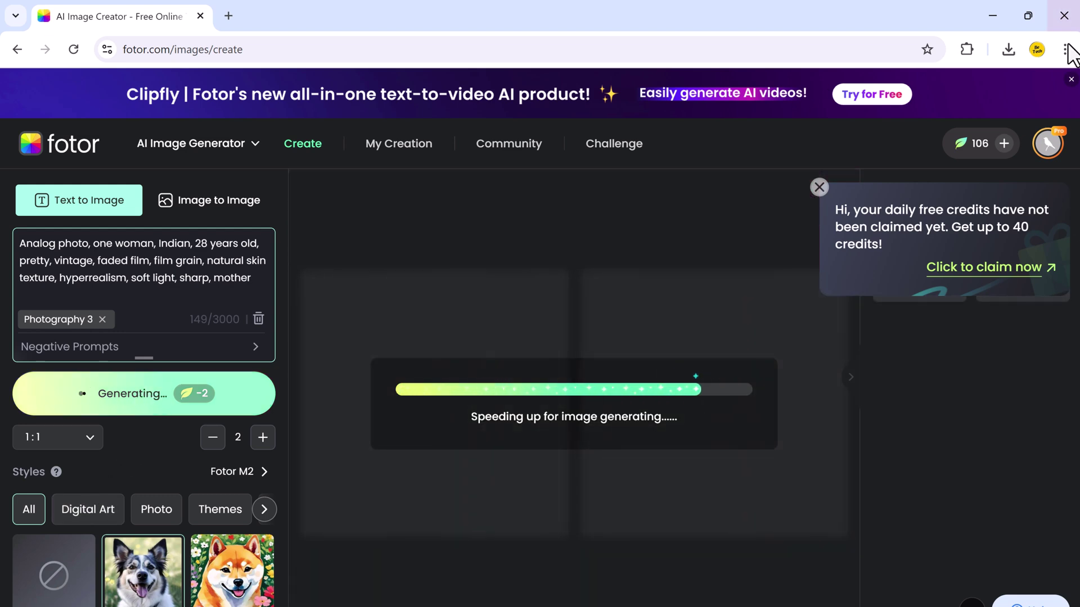
{"action": "left_click", "coordinate": [1070, 79]}
{"action": "left_click", "coordinate": [819, 138]}
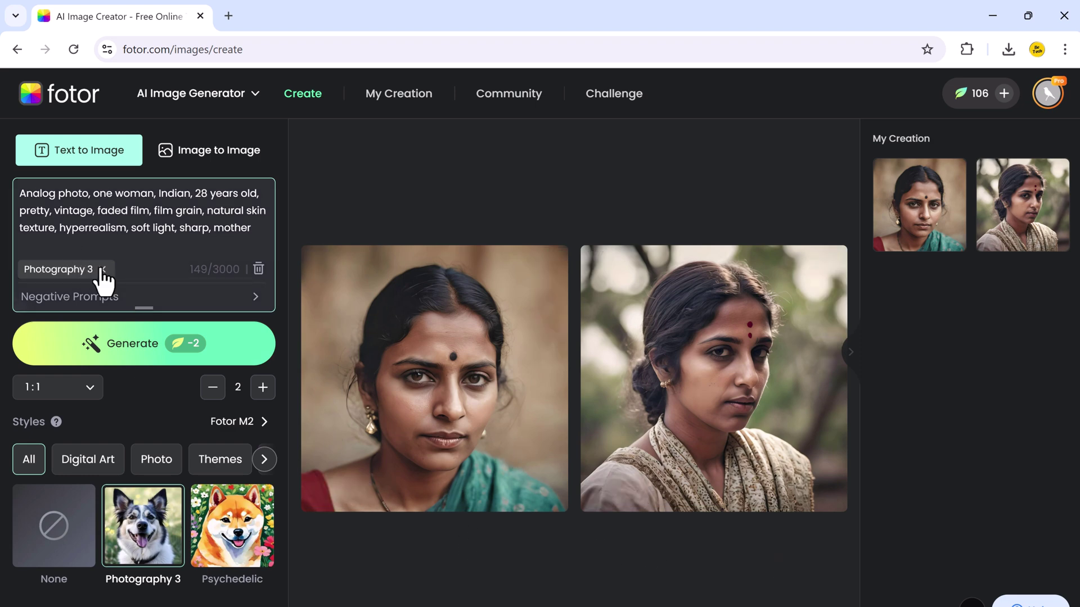
Replace the prompt with the pasted alien desert prompt and generate it at 16:9
{"action": "left_click", "coordinate": [259, 270]}
{"action": "type", "text": "A barren, alien desert with two suns in the sky, strange rock formations, and a distant, mysterious structure that appears to be both natural and artificial, with a vibrant nebula as the backdrop."}
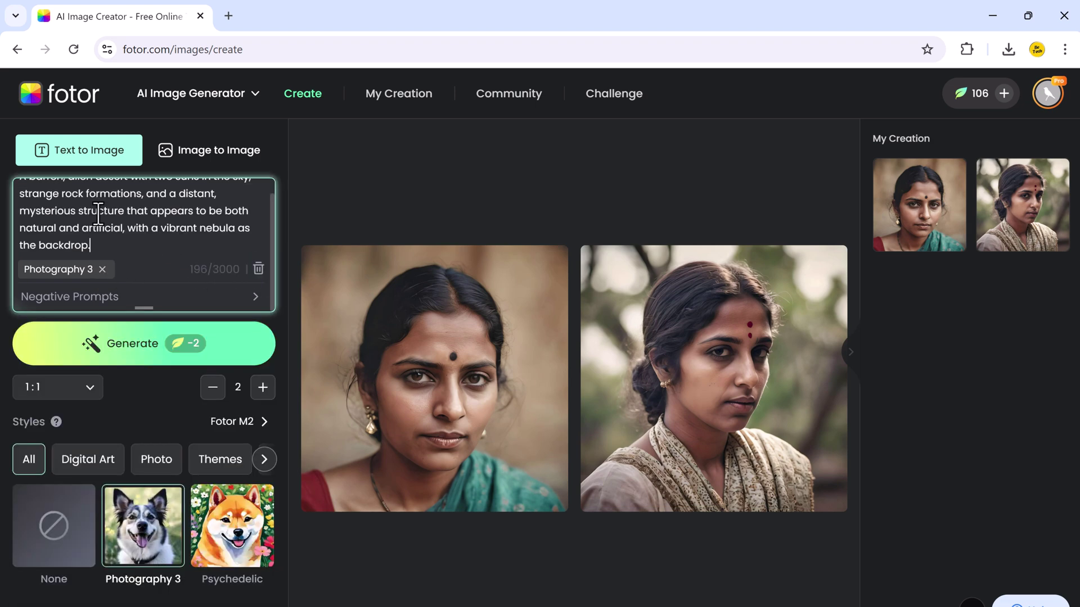
{"action": "scroll", "coordinate": [122, 228], "scroll_direction": "up", "scroll_amount": 1}
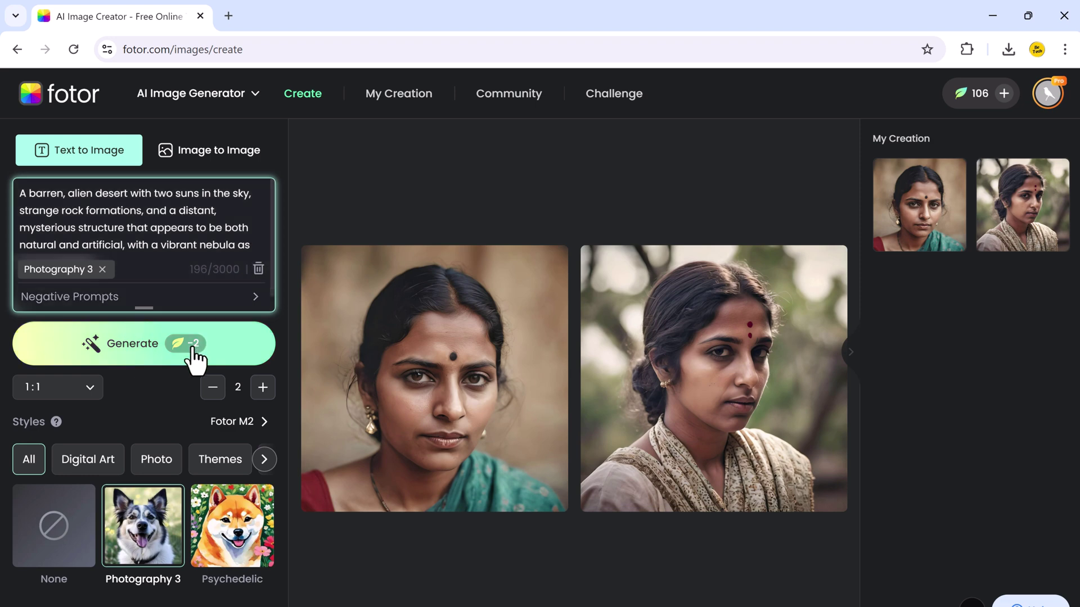
{"action": "left_click", "coordinate": [69, 394]}
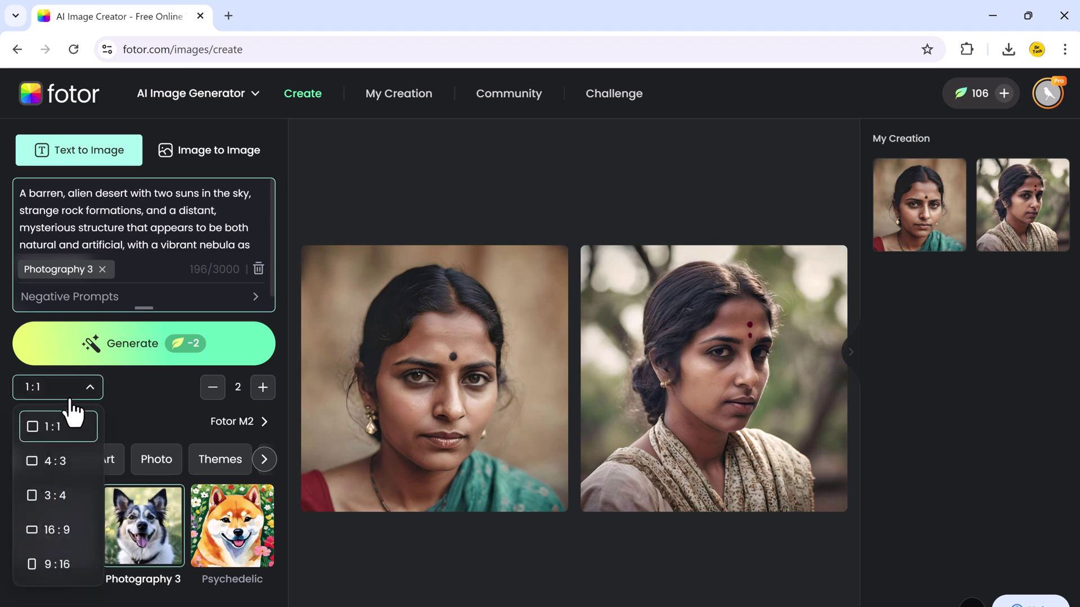
{"action": "left_click", "coordinate": [62, 531]}
{"action": "left_click", "coordinate": [182, 349]}
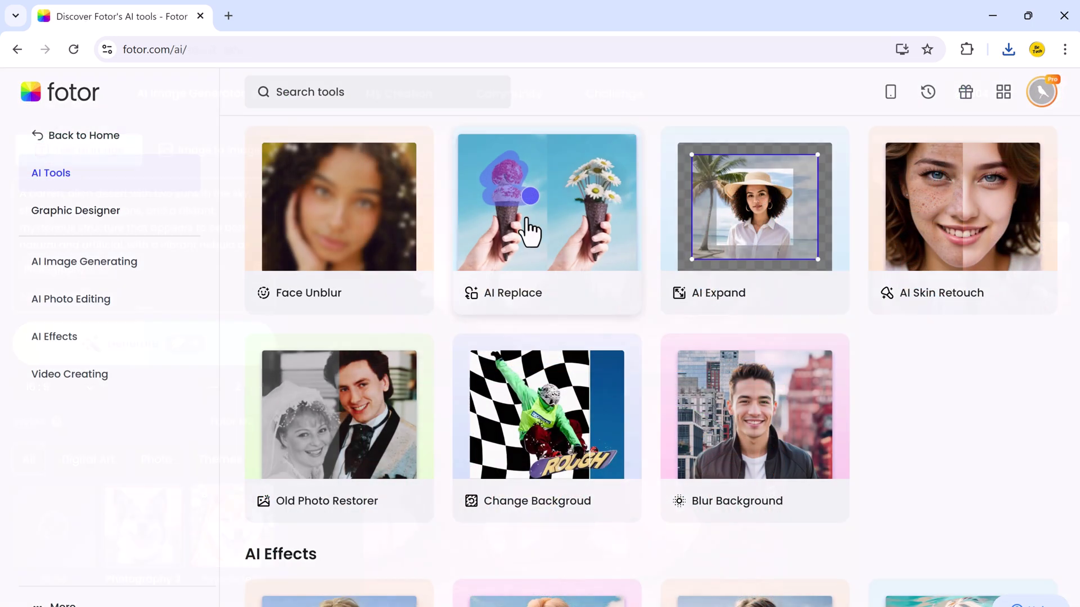
Open AI Replace, load the man's sample portrait, and switch to Quick Select
{"action": "left_click", "coordinate": [568, 242]}
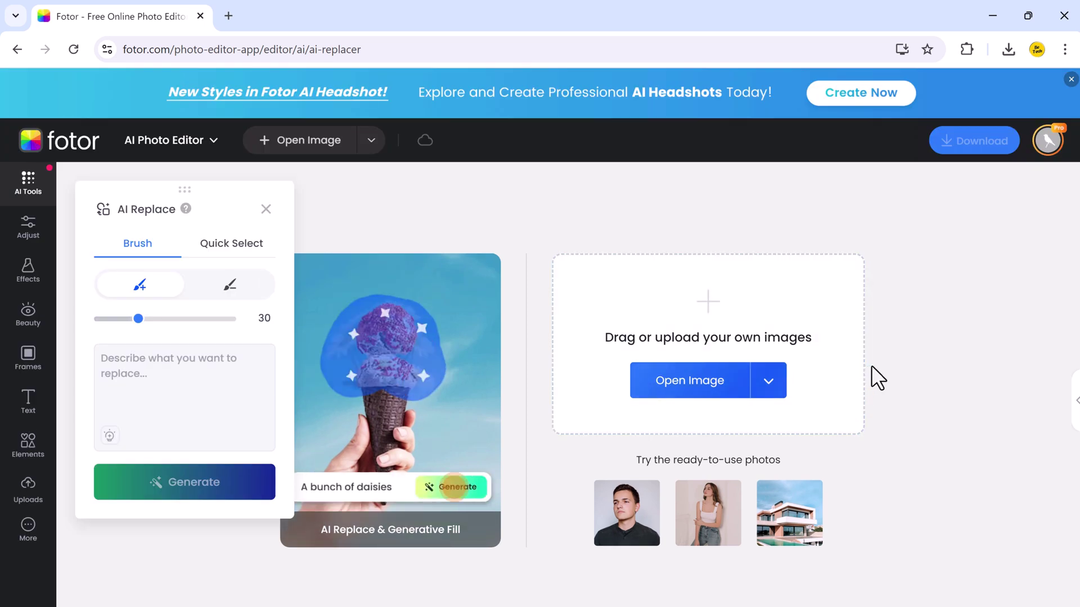
{"action": "left_click", "coordinate": [624, 506]}
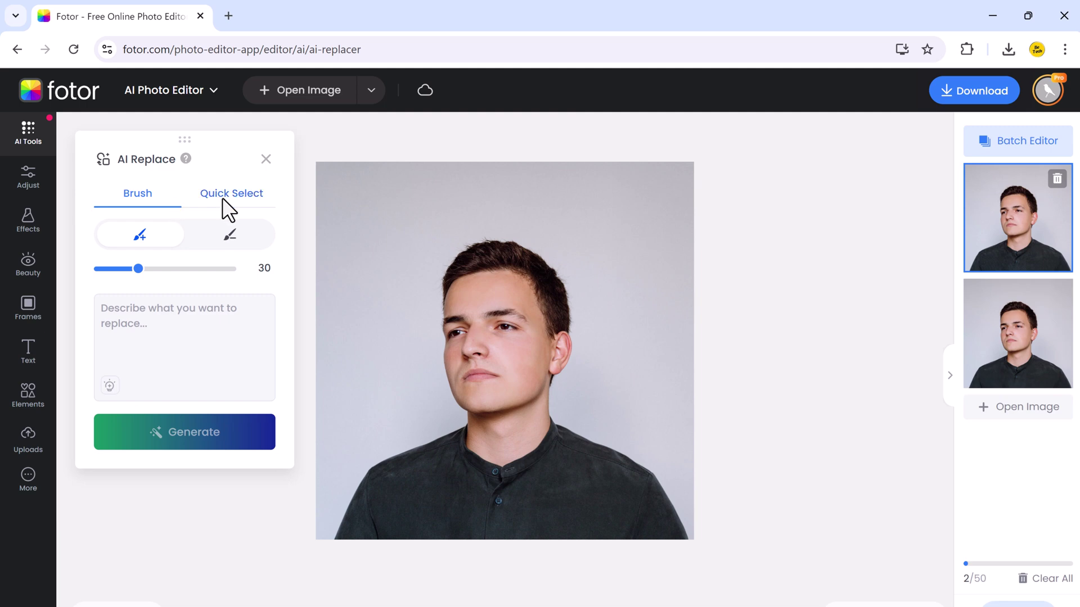
{"action": "left_click", "coordinate": [225, 194]}
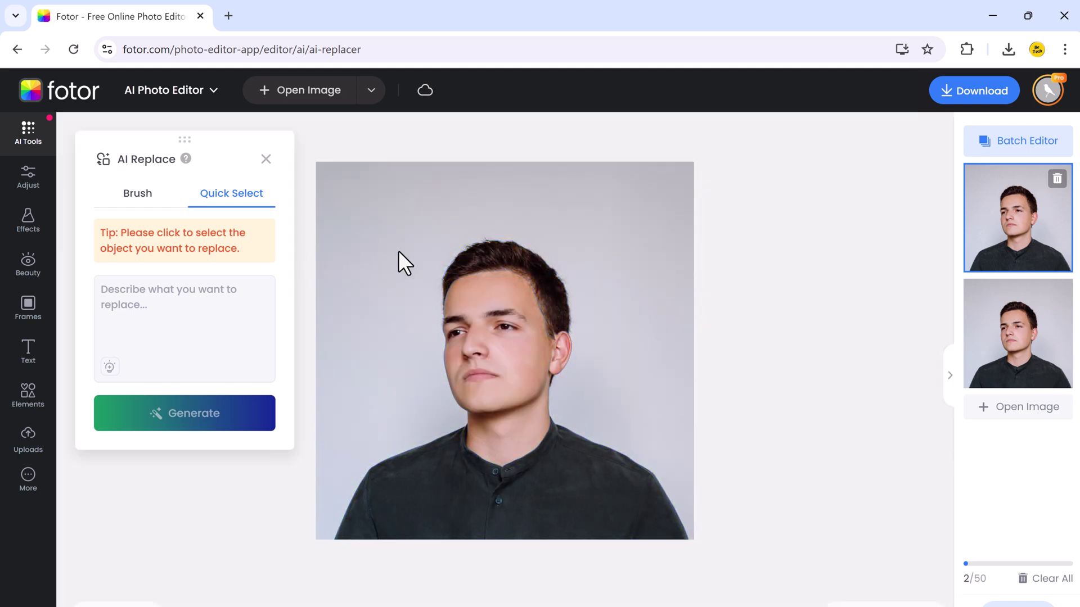
Mark the man's hair and apply the fourth 'change to curly hairs' result
{"action": "left_click", "coordinate": [464, 259]}
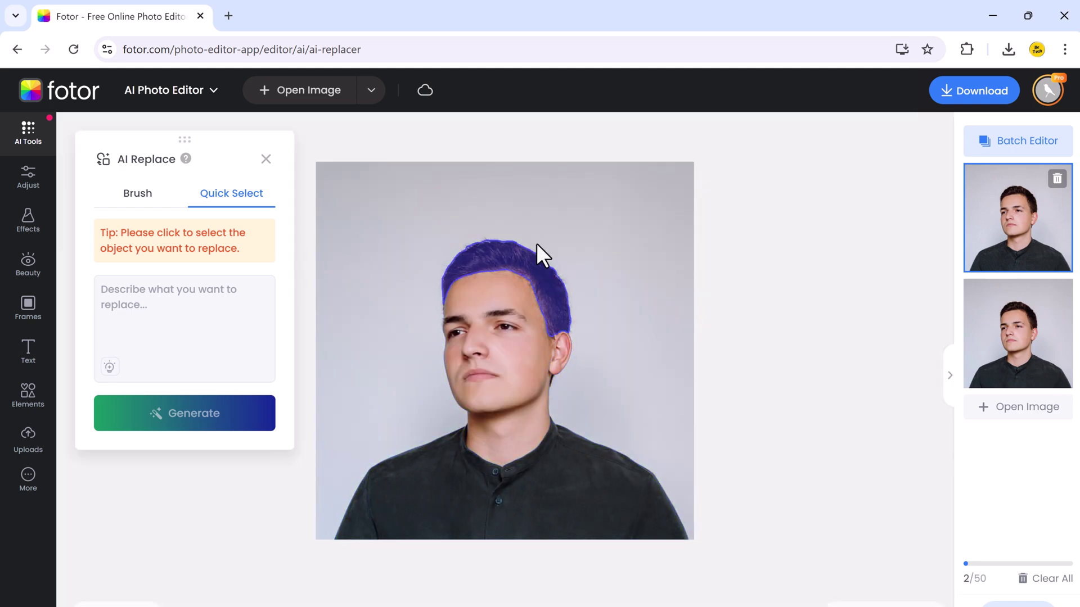
{"action": "left_click", "coordinate": [202, 302]}
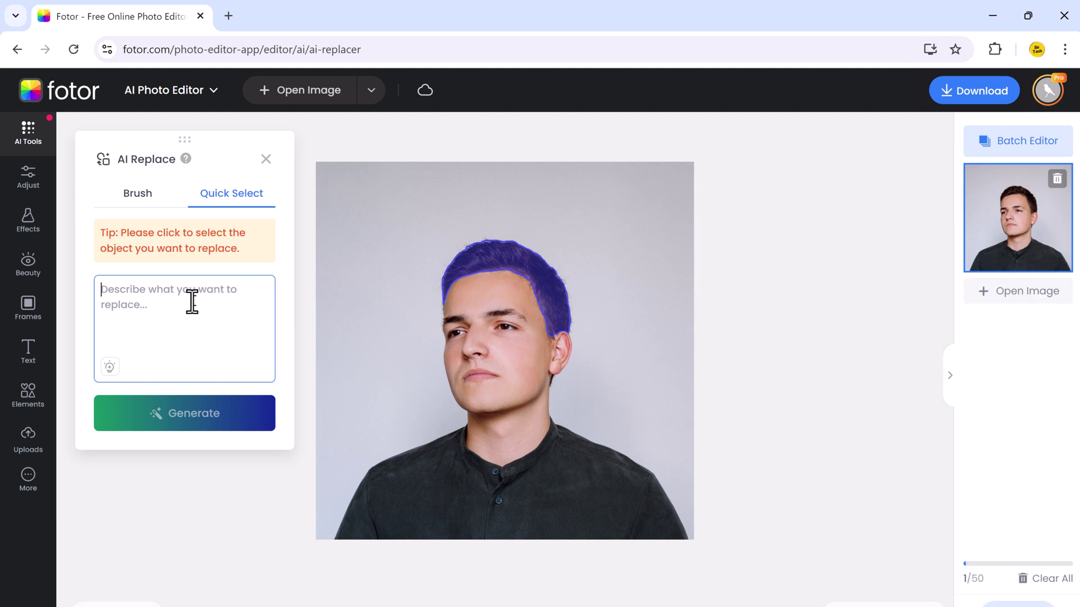
{"action": "type", "text": "change to curly hairs"}
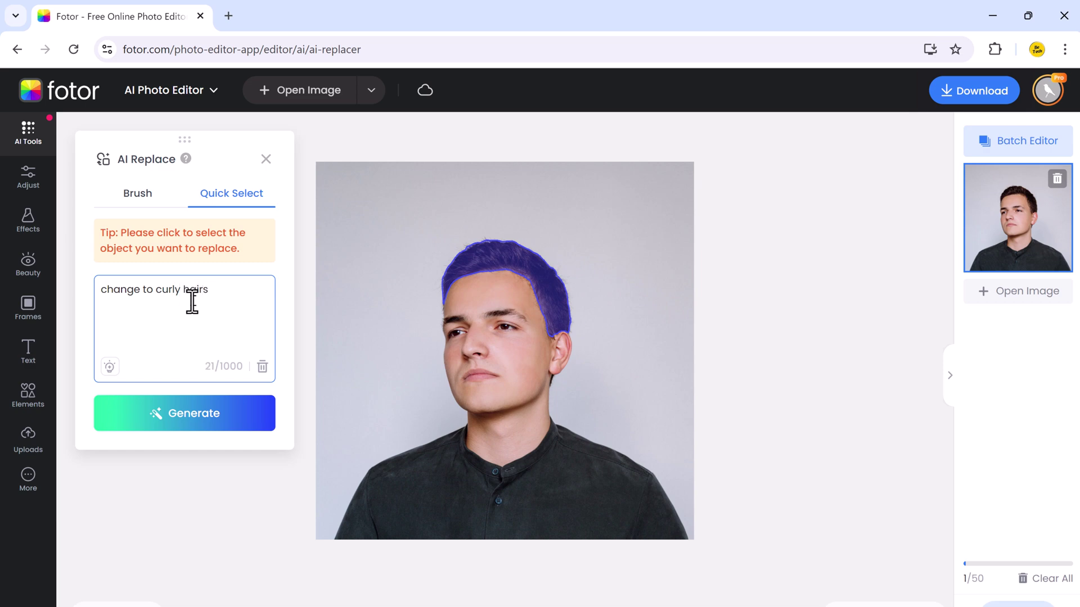
{"action": "left_click", "coordinate": [208, 413]}
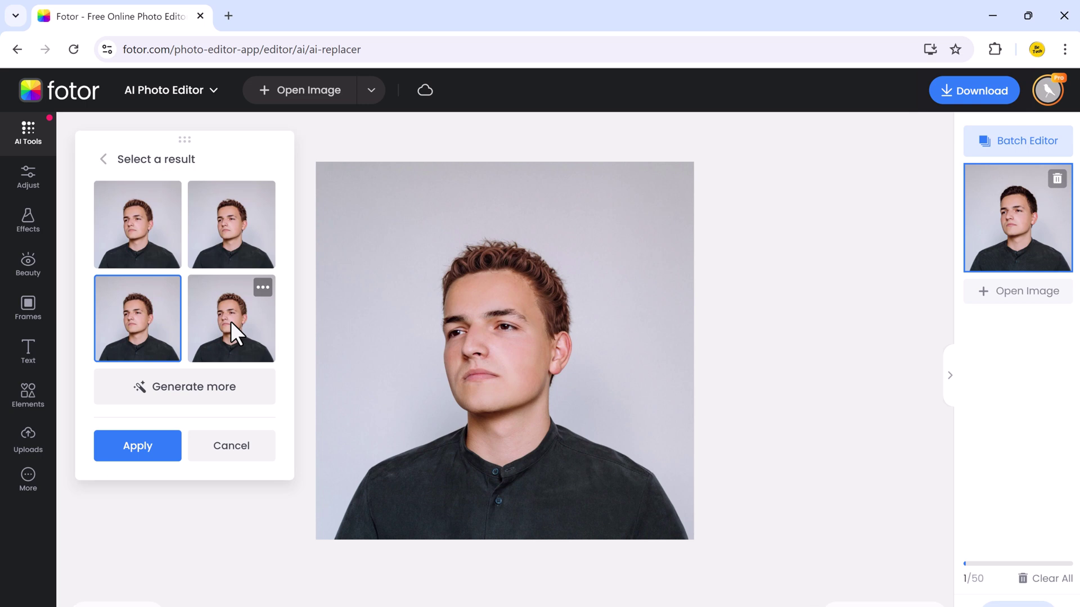
{"action": "left_click", "coordinate": [231, 321]}
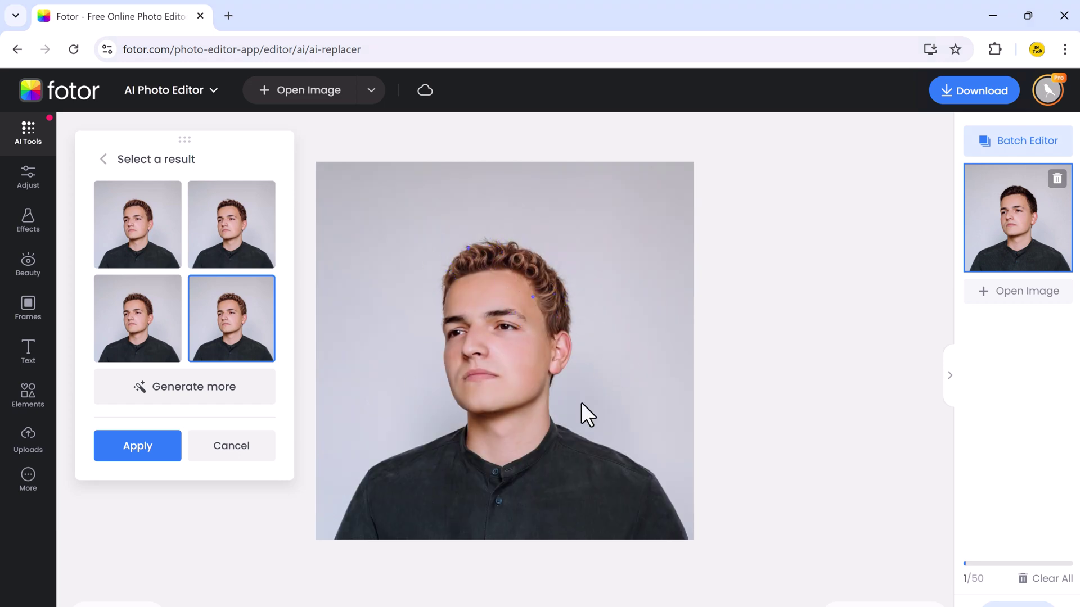
{"action": "left_click", "coordinate": [141, 450]}
Download the edited portrait as a JPG
{"action": "left_click", "coordinate": [972, 93]}
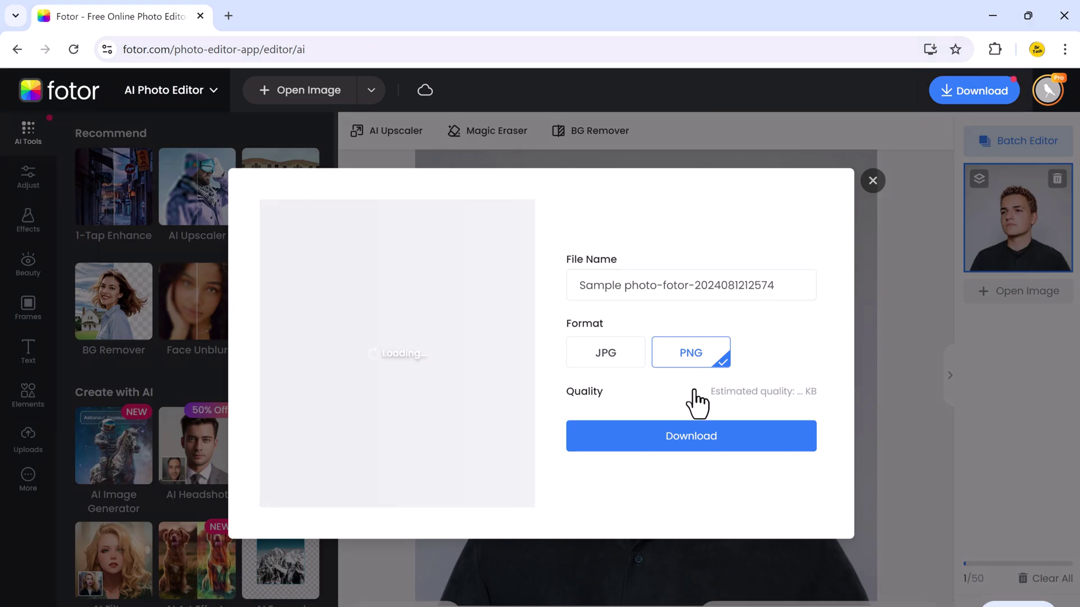
{"action": "left_click", "coordinate": [619, 360]}
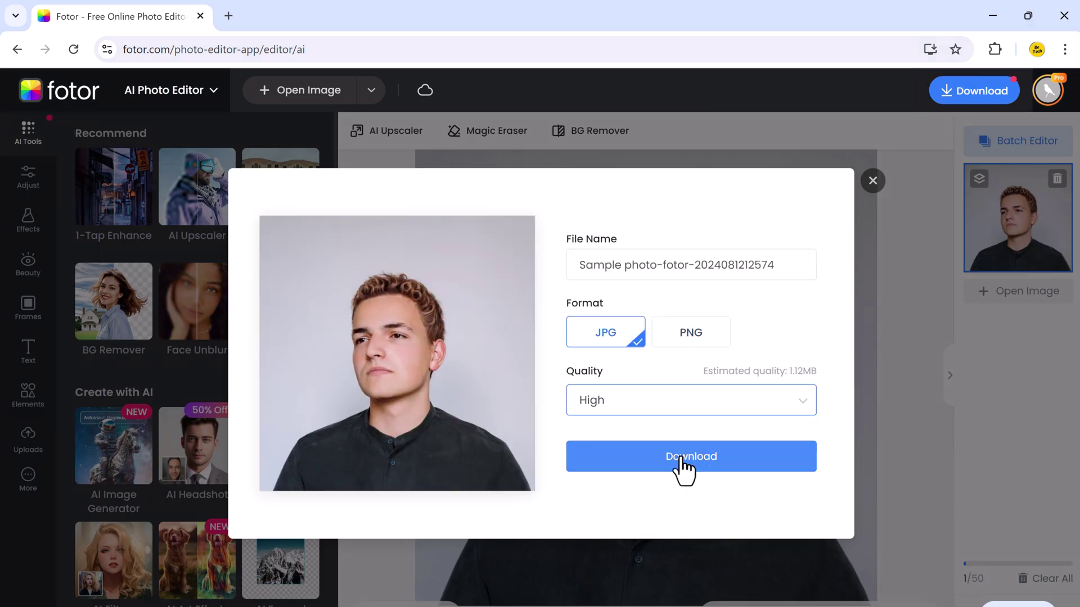
{"action": "left_click", "coordinate": [683, 470]}
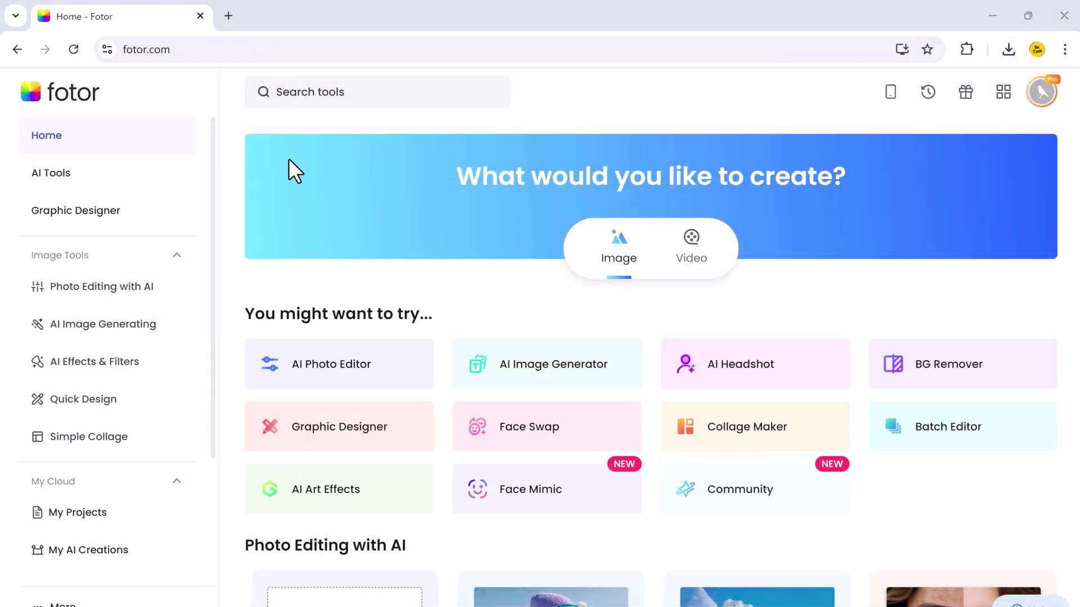
Open BG Remover from the home page and choose to upload an image
{"action": "left_click", "coordinate": [952, 371]}
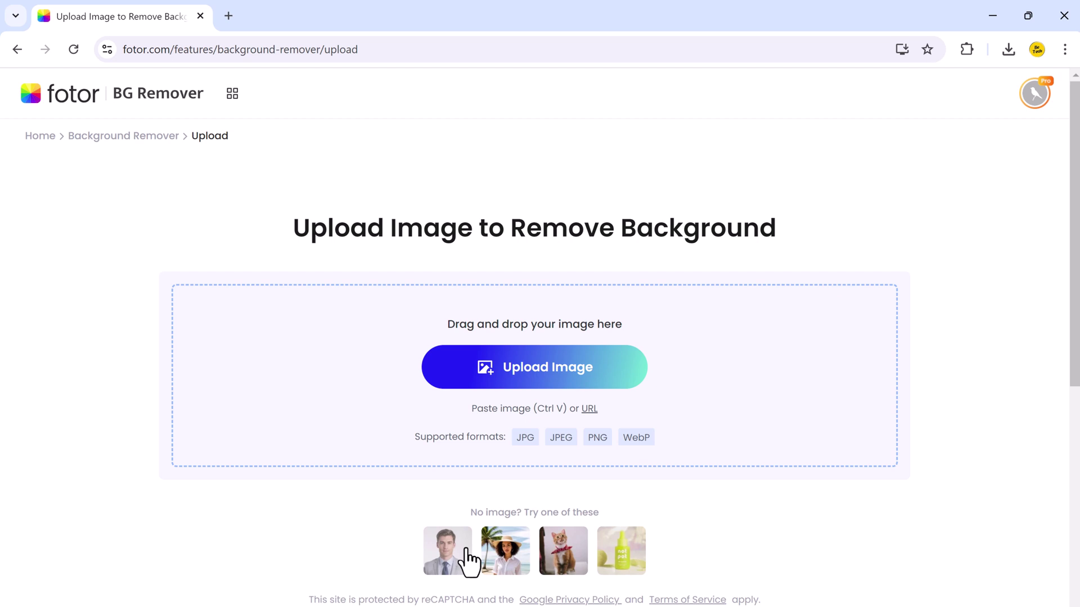
{"action": "left_click", "coordinate": [545, 371]}
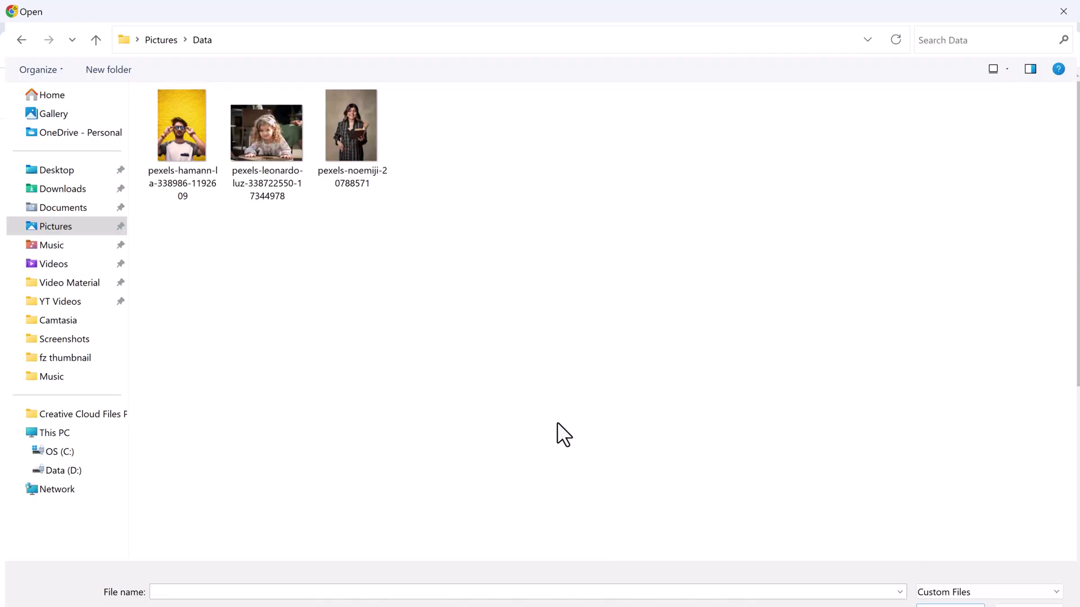
Upload the first Pictures > Data photo, the man in sunglasses on yellow
{"action": "left_click", "coordinate": [186, 156]}
{"action": "left_click", "coordinate": [950, 604]}
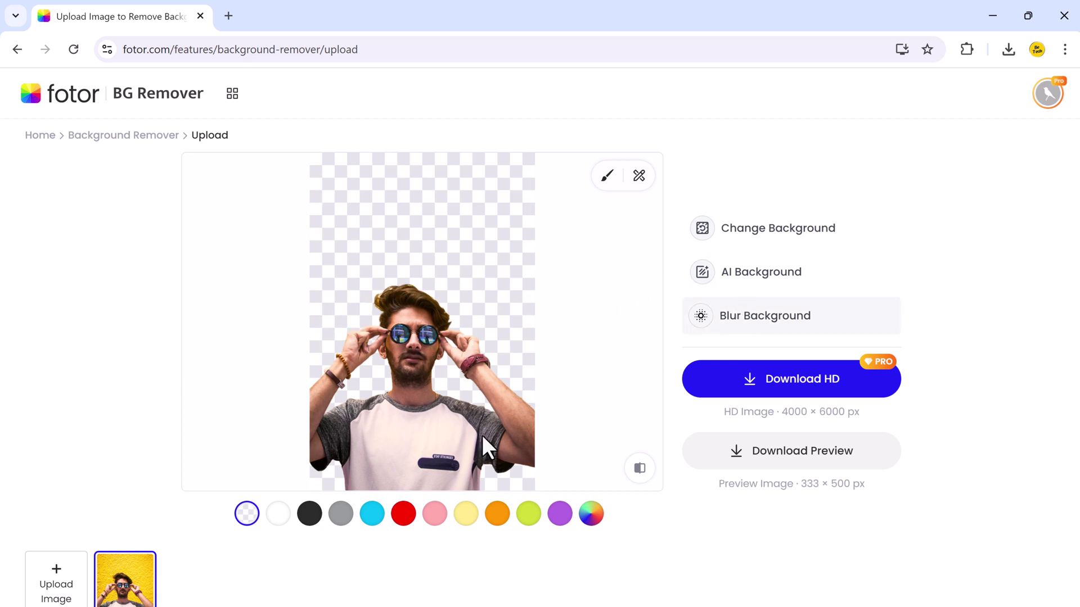
Try grey, red and black backgrounds on the cutout, finishing on white
{"action": "left_click", "coordinate": [341, 515]}
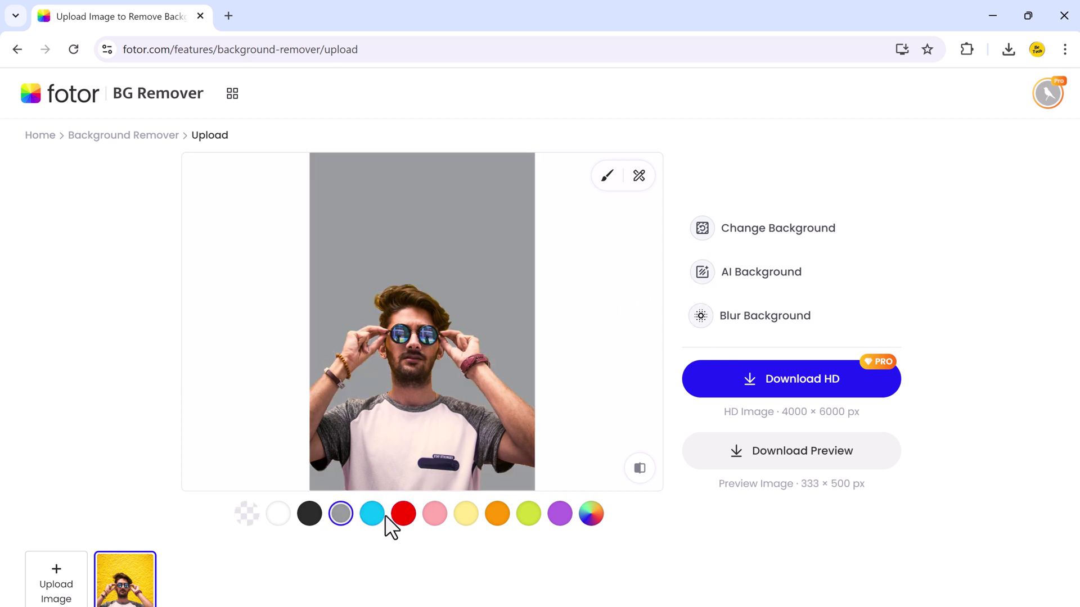
{"action": "left_click", "coordinate": [403, 514]}
{"action": "left_click", "coordinate": [311, 515]}
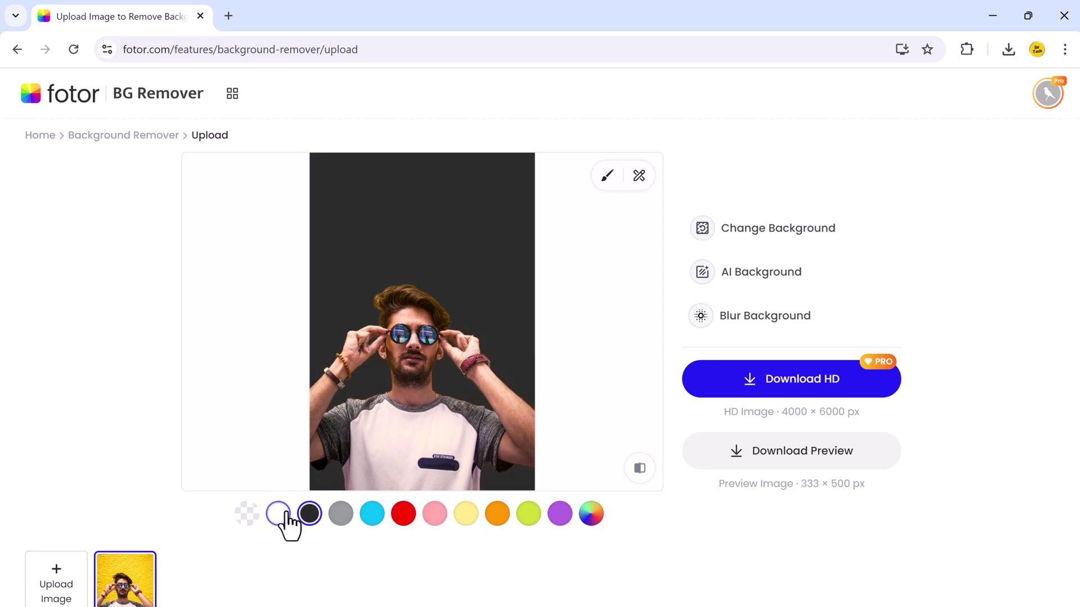
{"action": "left_click", "coordinate": [287, 512]}
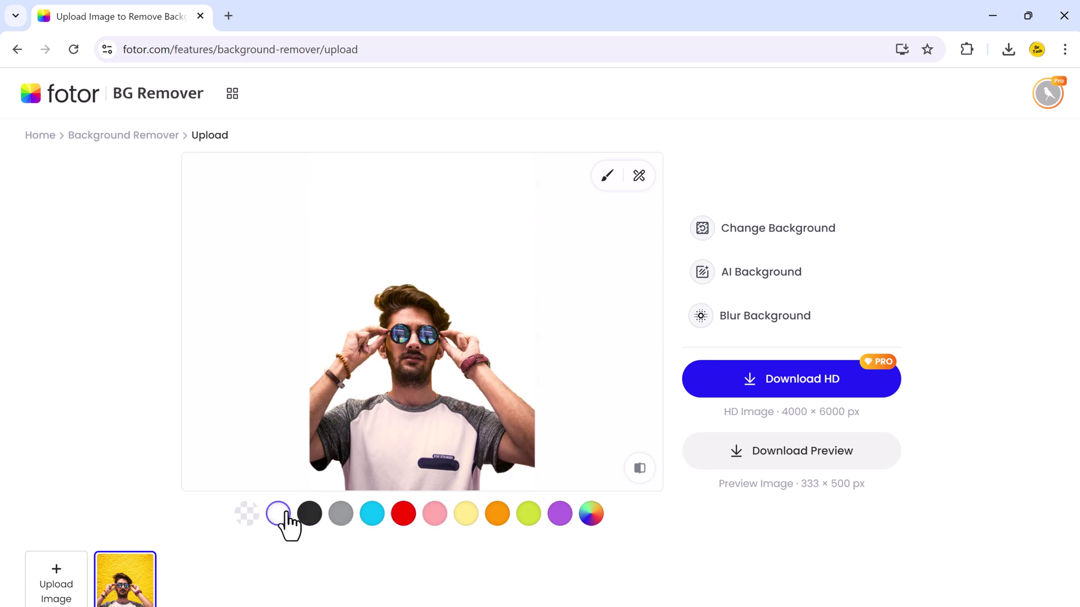
Preview a background blur strength, then cancel it
{"action": "left_click", "coordinate": [759, 328]}
{"action": "left_click_drag", "start_coordinate": [756, 330], "coordinate": [776, 333]}
{"action": "left_click", "coordinate": [930, 380]}
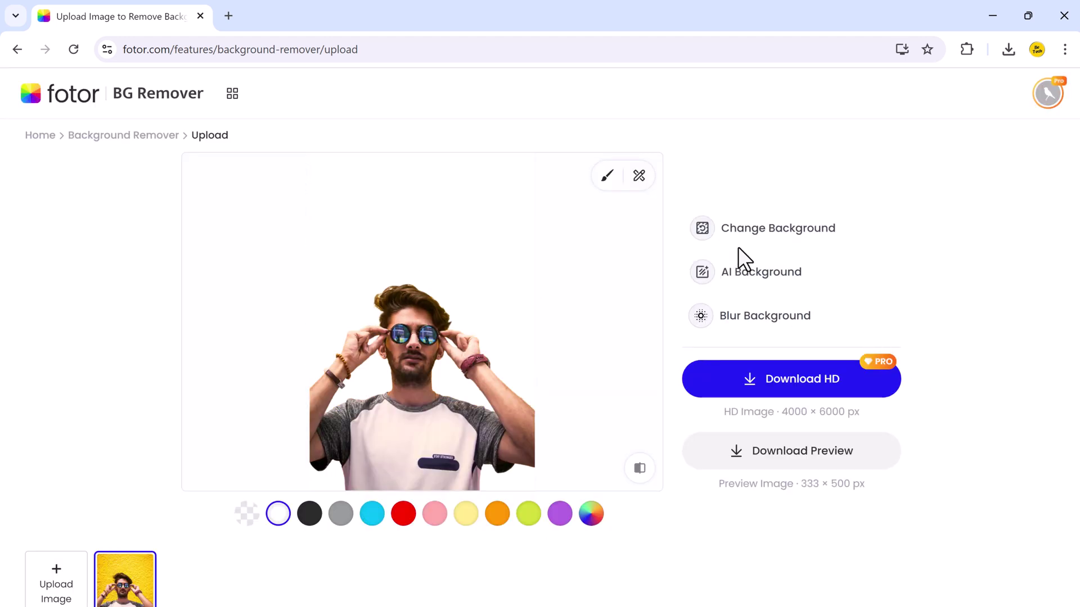
Try mountain road, brick street and poppy field photo backgrounds, ending on the neon city street
{"action": "left_click", "coordinate": [739, 233]}
{"action": "left_click", "coordinate": [809, 351]}
{"action": "scroll", "coordinate": [823, 388], "scroll_direction": "down", "scroll_amount": 3}
{"action": "left_click", "coordinate": [877, 394]}
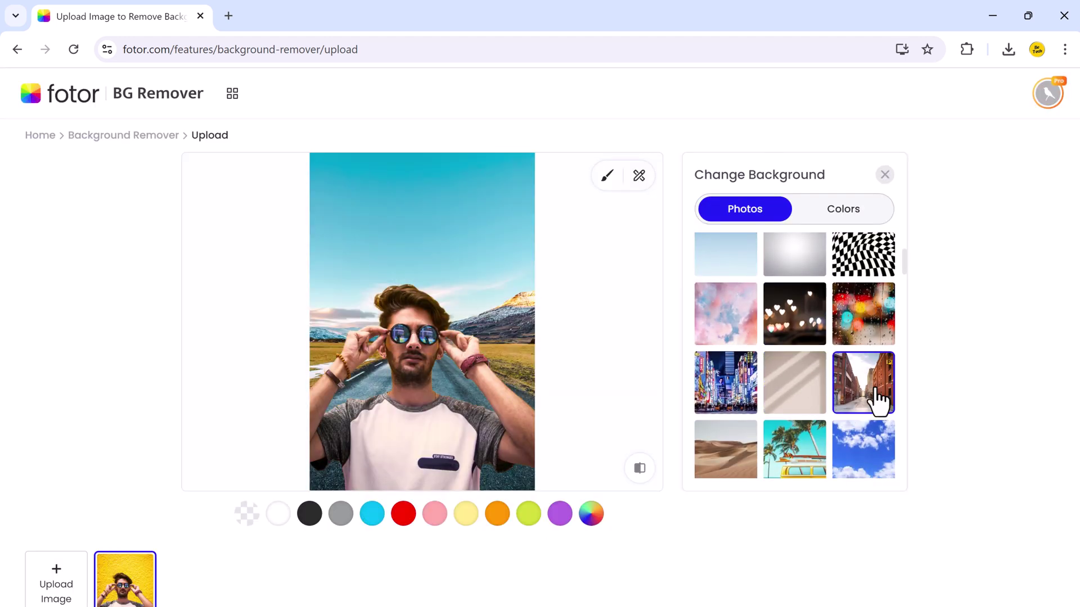
{"action": "scroll", "coordinate": [878, 407], "scroll_direction": "down", "scroll_amount": 5}
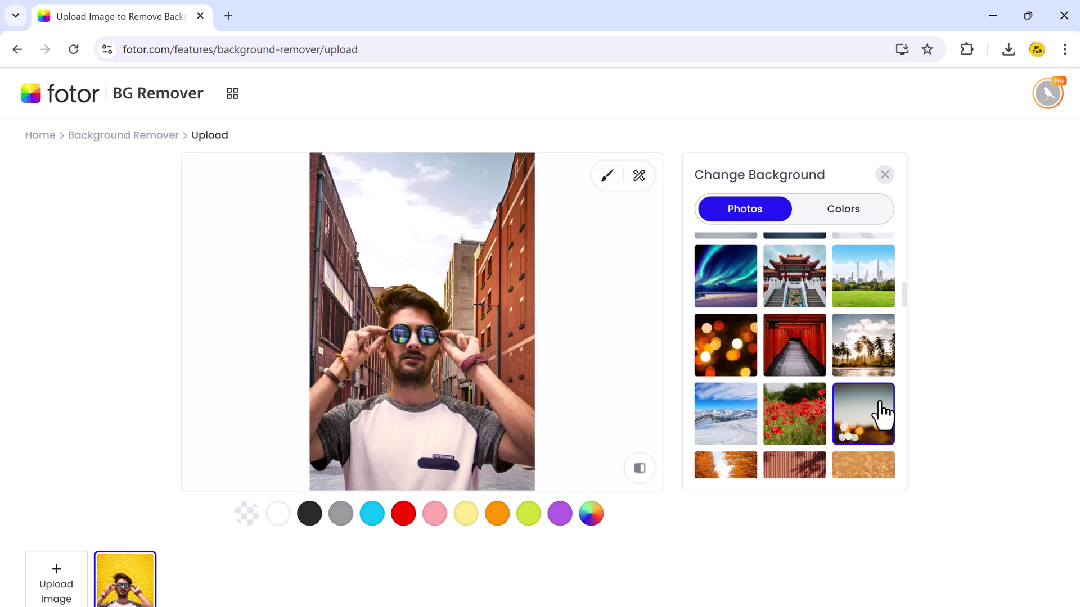
{"action": "scroll", "coordinate": [881, 415], "scroll_direction": "down", "scroll_amount": 2}
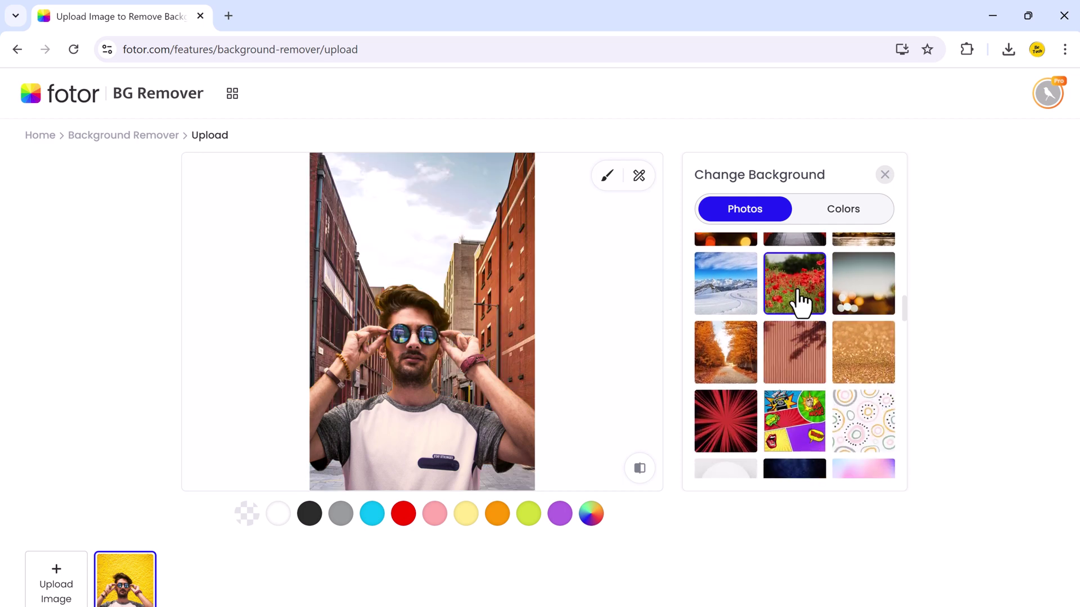
{"action": "left_click", "coordinate": [798, 301]}
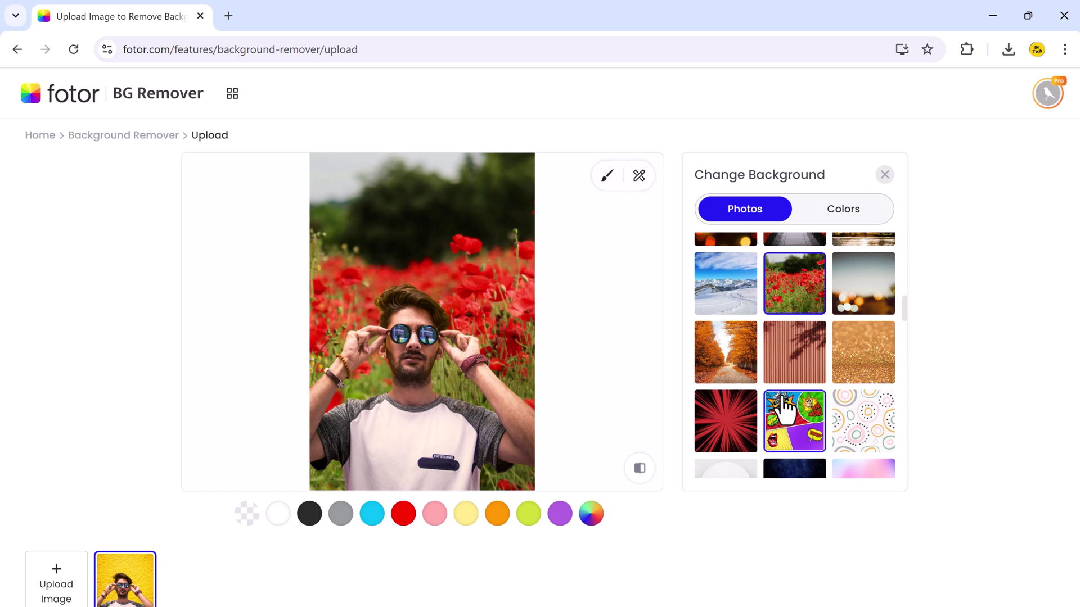
{"action": "scroll", "coordinate": [786, 410], "scroll_direction": "down", "scroll_amount": 5}
{"action": "scroll", "coordinate": [873, 430], "scroll_direction": "down", "scroll_amount": 5}
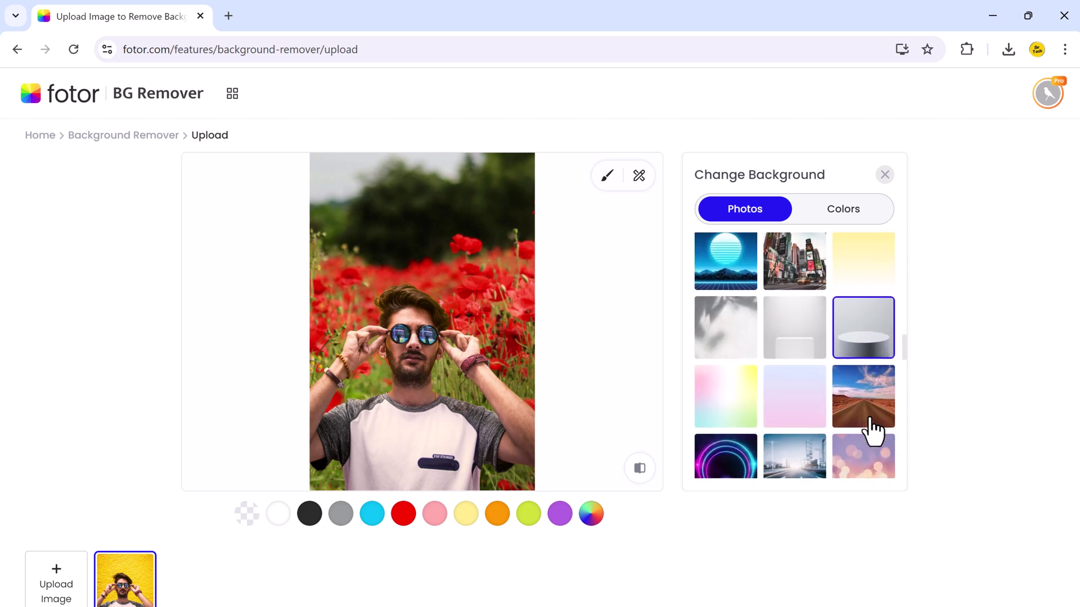
{"action": "scroll", "coordinate": [874, 430], "scroll_direction": "down", "scroll_amount": 2}
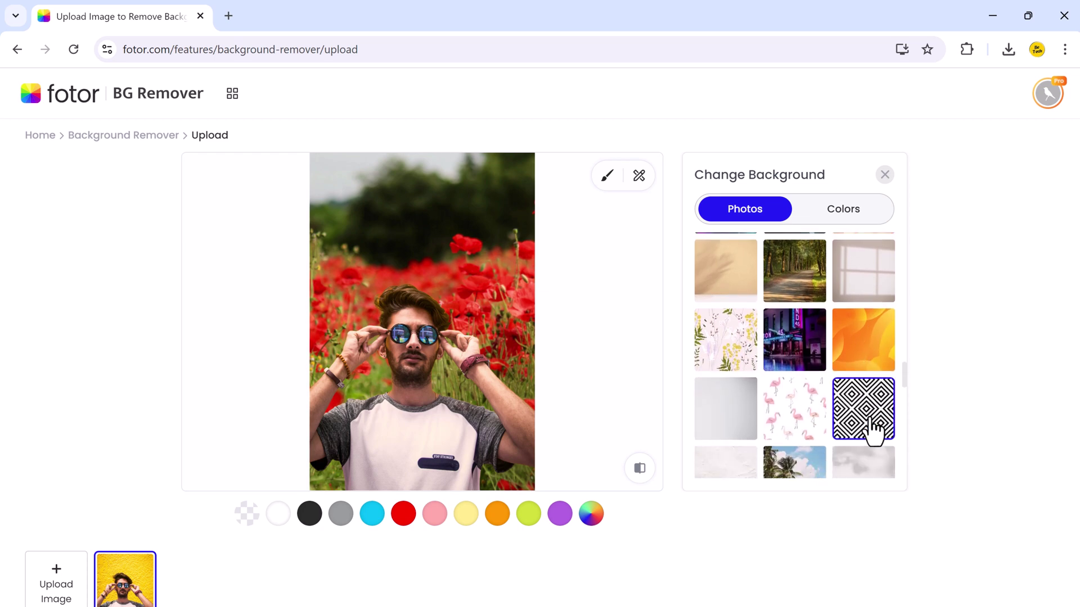
{"action": "left_click", "coordinate": [809, 267]}
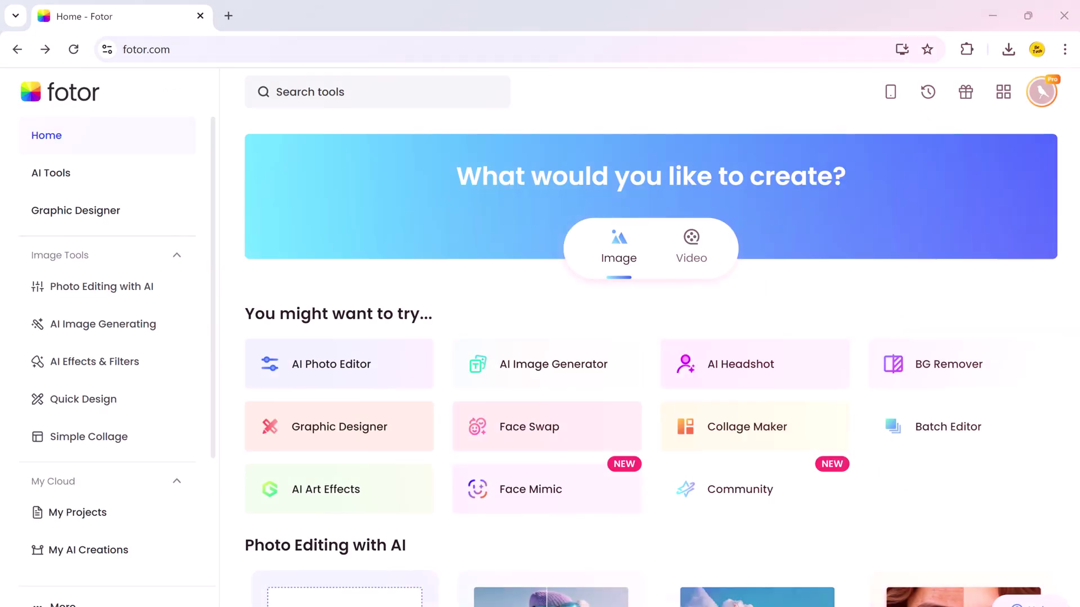
Open the AI Photo Editor card from the Fotor home page
{"action": "left_click", "coordinate": [362, 386]}
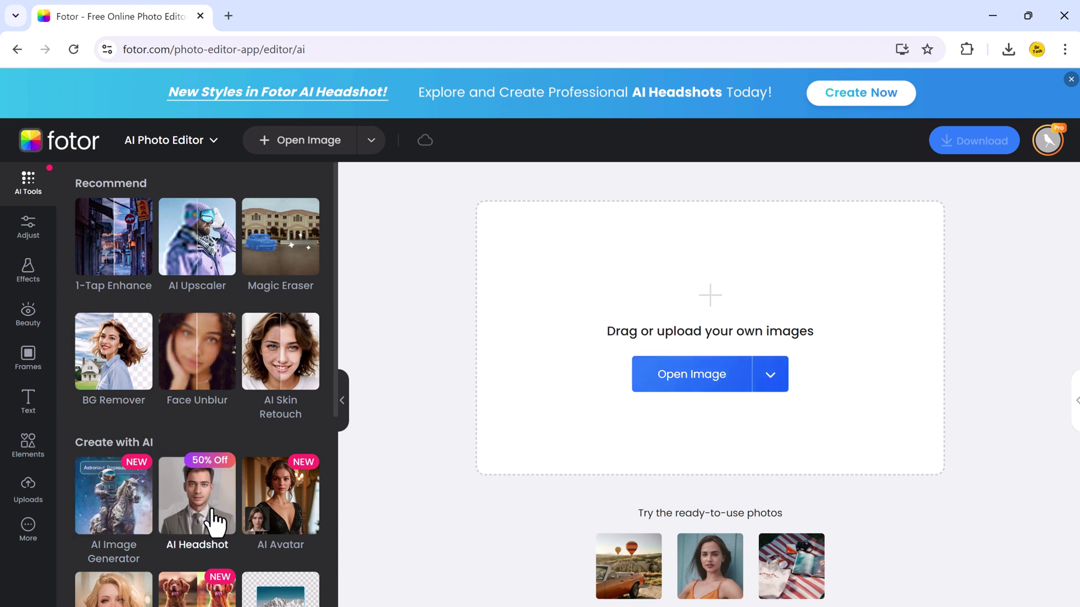
Open the AI Avatar art effects and load a portrait to transform
{"action": "left_click", "coordinate": [292, 509]}
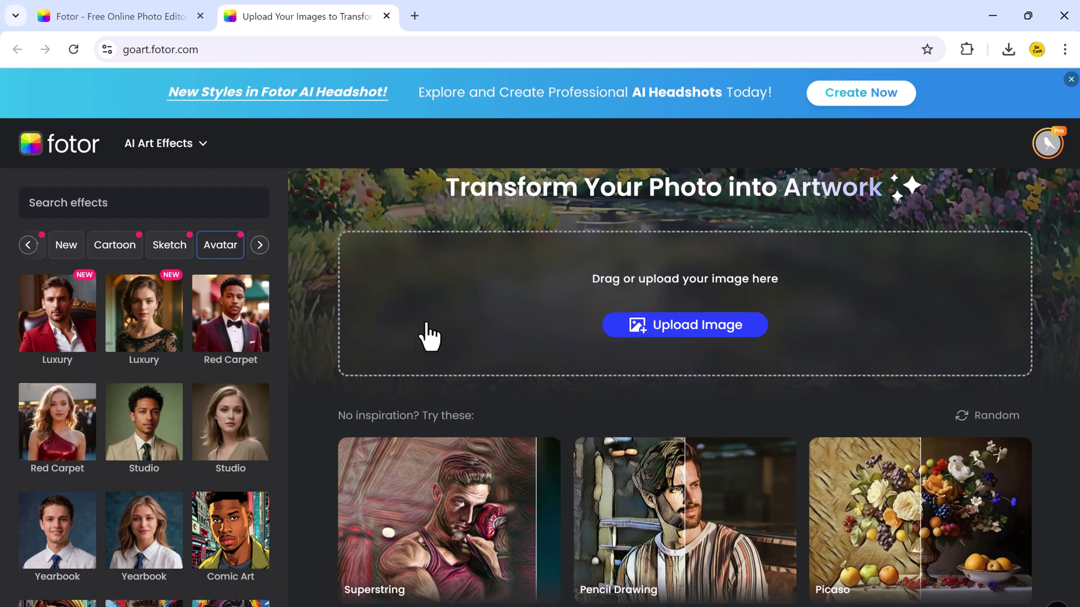
{"action": "left_click", "coordinate": [689, 325]}
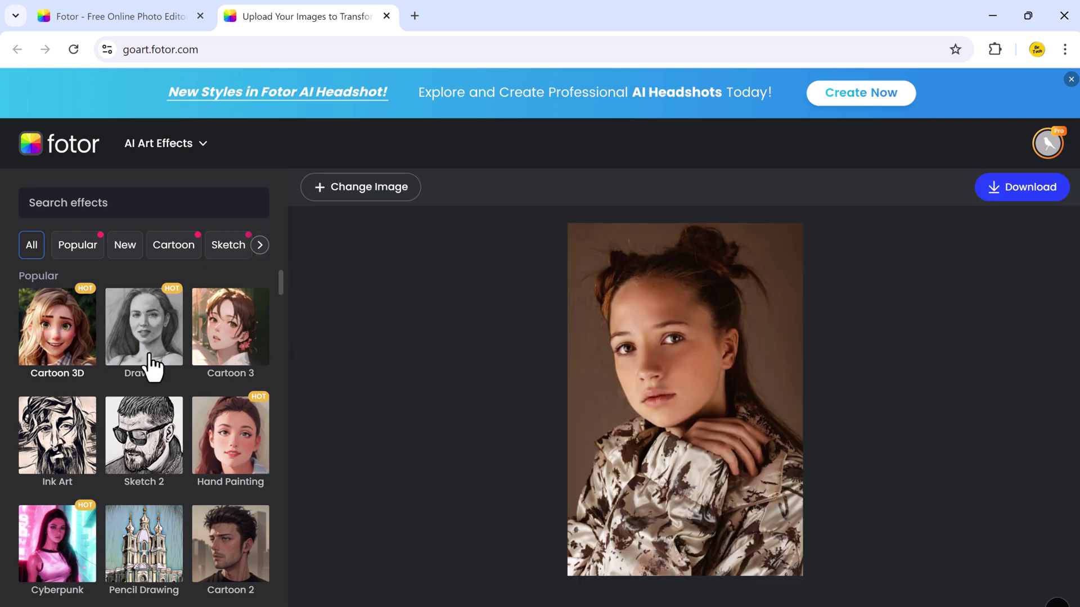
{"action": "scroll", "coordinate": [185, 481], "scroll_direction": "down", "scroll_amount": 6}
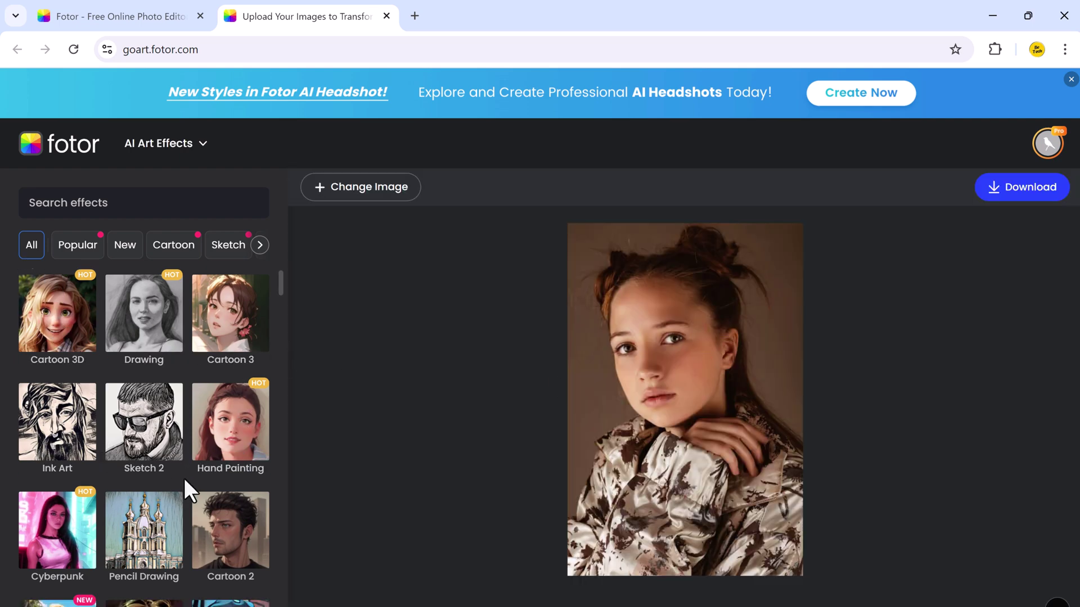
{"action": "scroll", "coordinate": [184, 477], "scroll_direction": "down", "scroll_amount": 14}
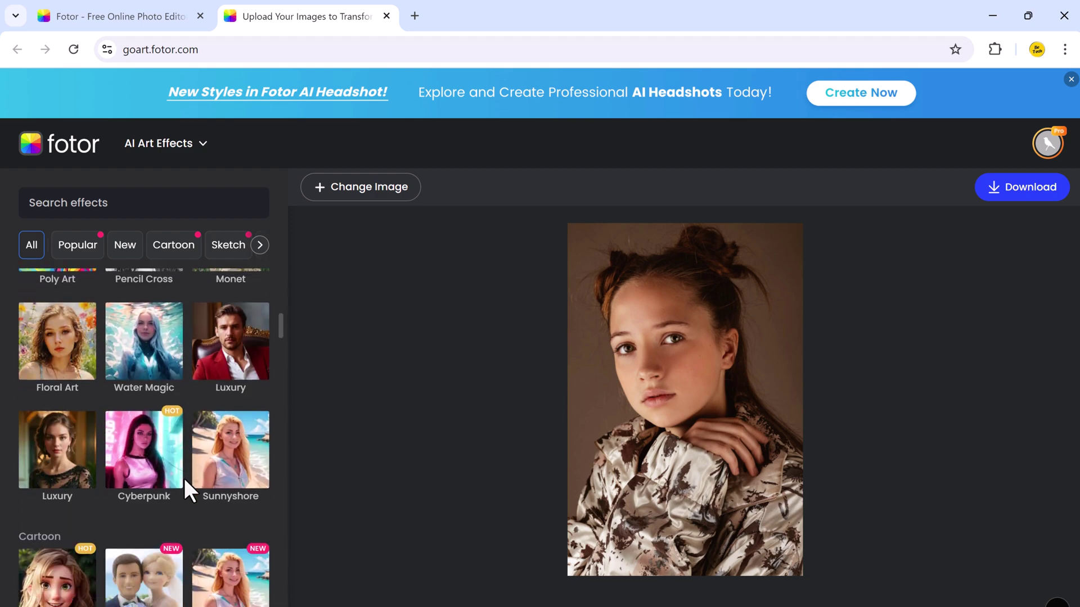
{"action": "scroll", "coordinate": [184, 478], "scroll_direction": "down", "scroll_amount": 5}
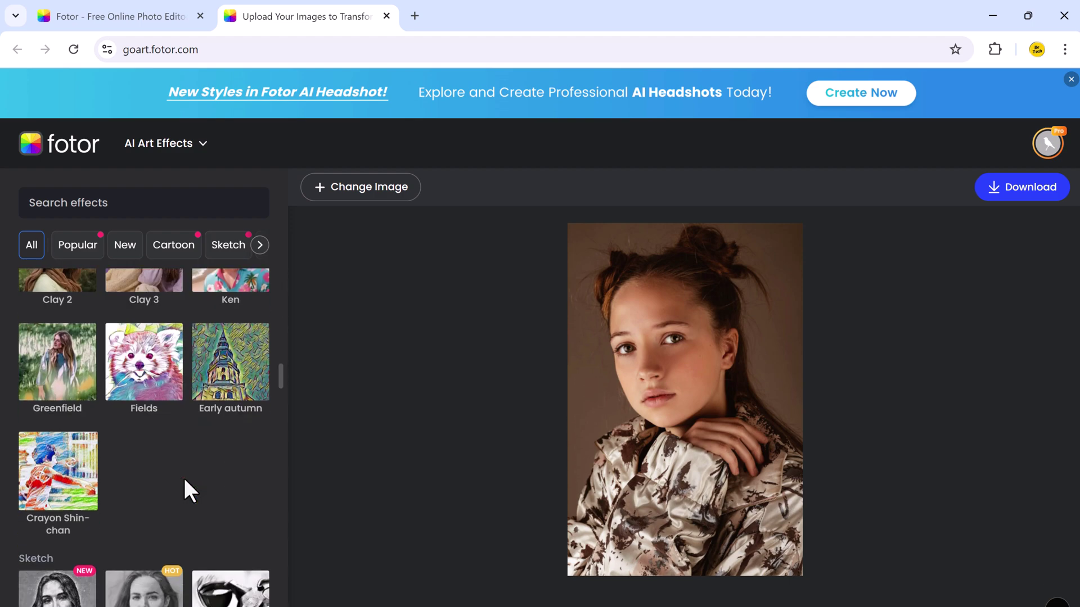
{"action": "scroll", "coordinate": [149, 434], "scroll_direction": "down", "scroll_amount": 6}
{"action": "scroll", "coordinate": [150, 435], "scroll_direction": "down", "scroll_amount": 1}
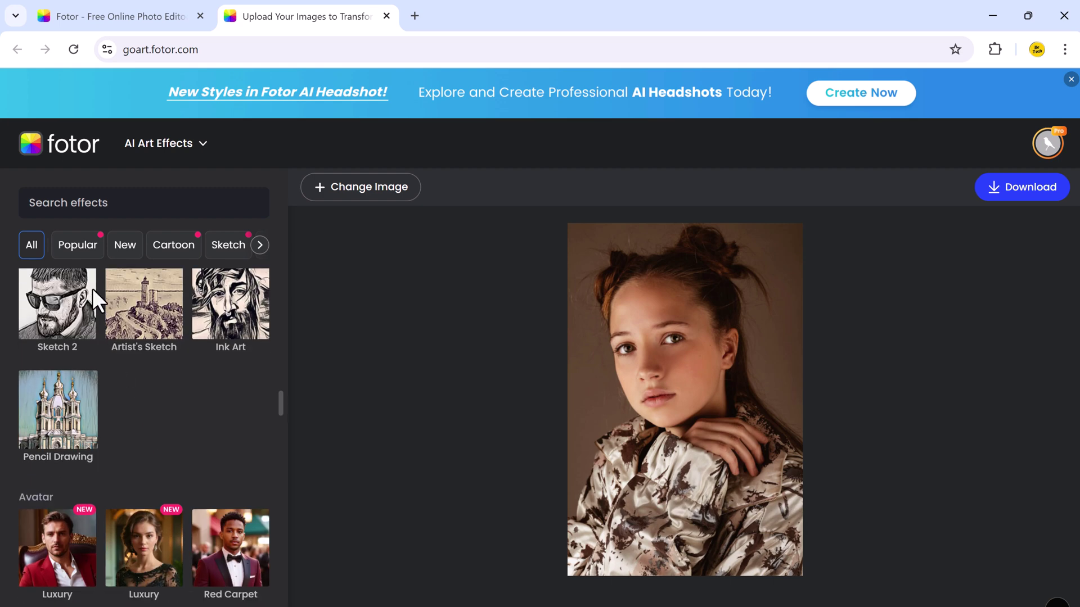
Browse the Popular, New, Cartoon, Sketch and Avatar effects, then apply Luxury and Studio styles
{"action": "left_click", "coordinate": [89, 249]}
{"action": "scroll", "coordinate": [146, 337], "scroll_direction": "up", "scroll_amount": 1}
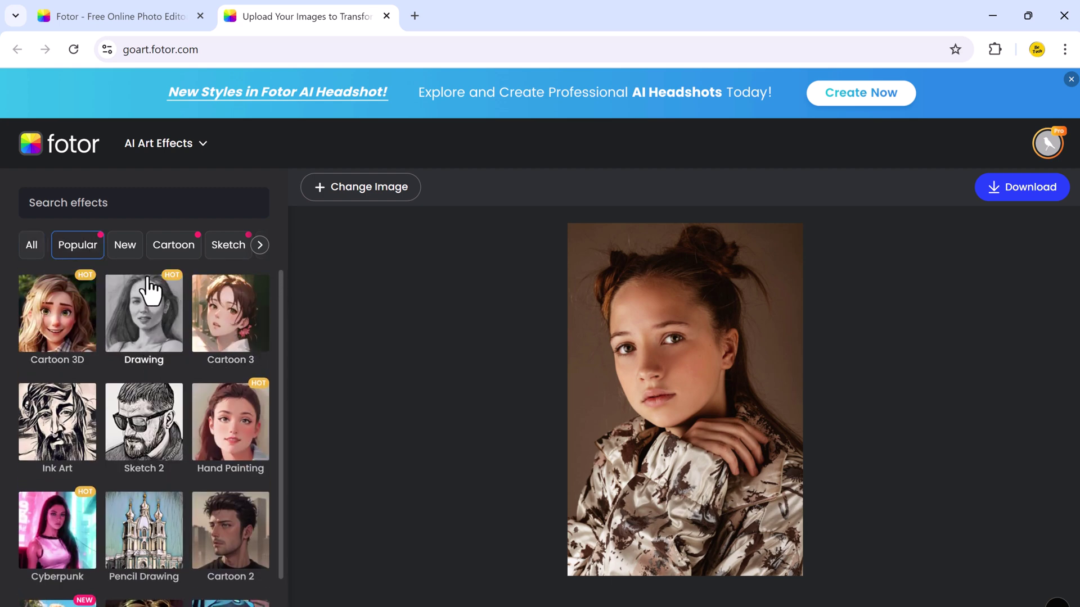
{"action": "left_click", "coordinate": [131, 250]}
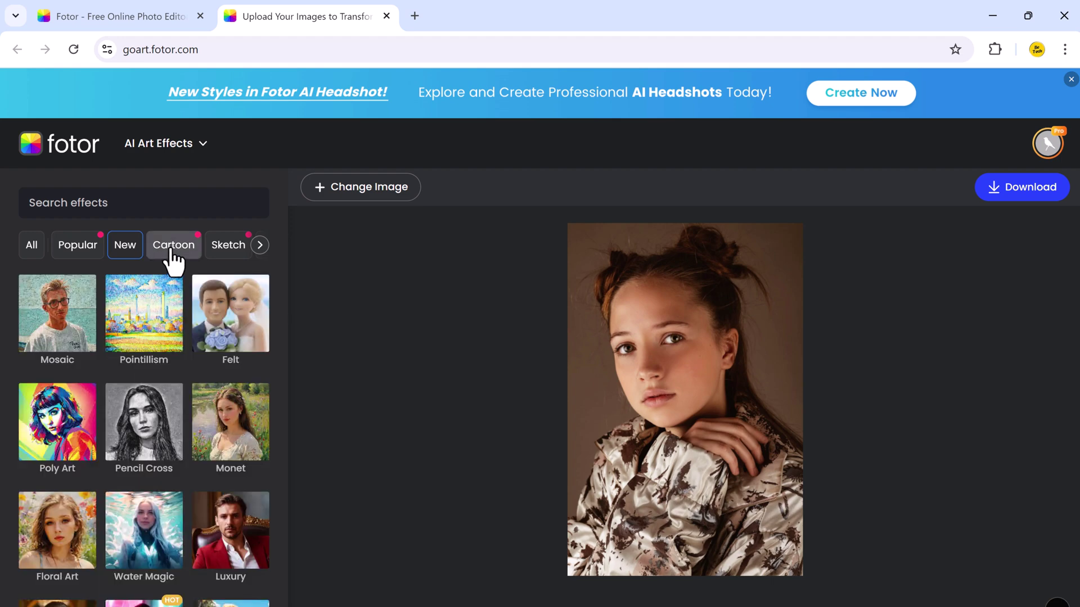
{"action": "left_click", "coordinate": [171, 249]}
{"action": "left_click", "coordinate": [229, 250]}
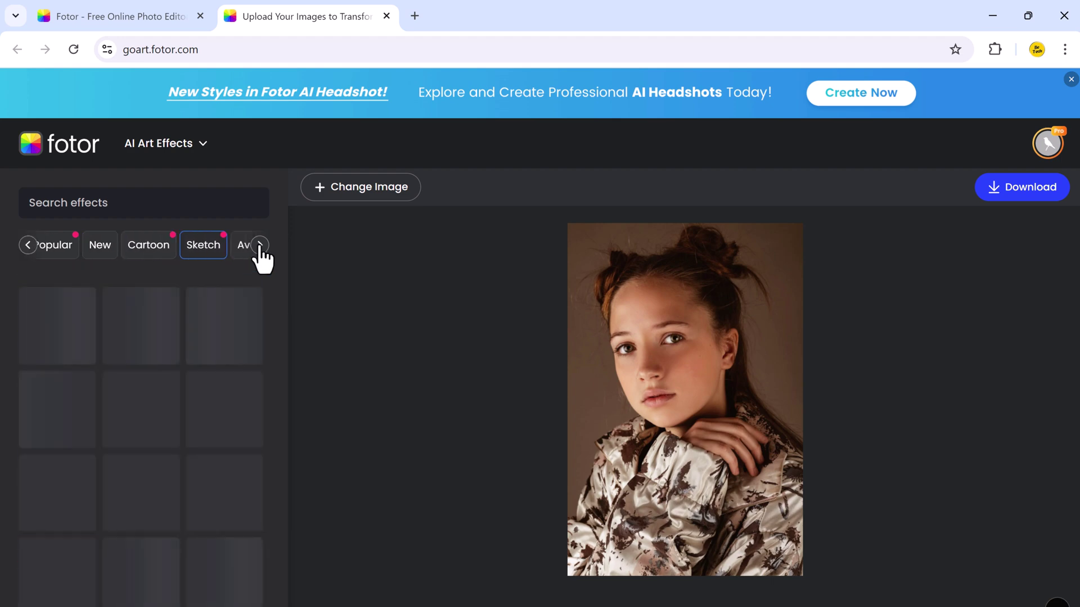
{"action": "left_click", "coordinate": [250, 250]}
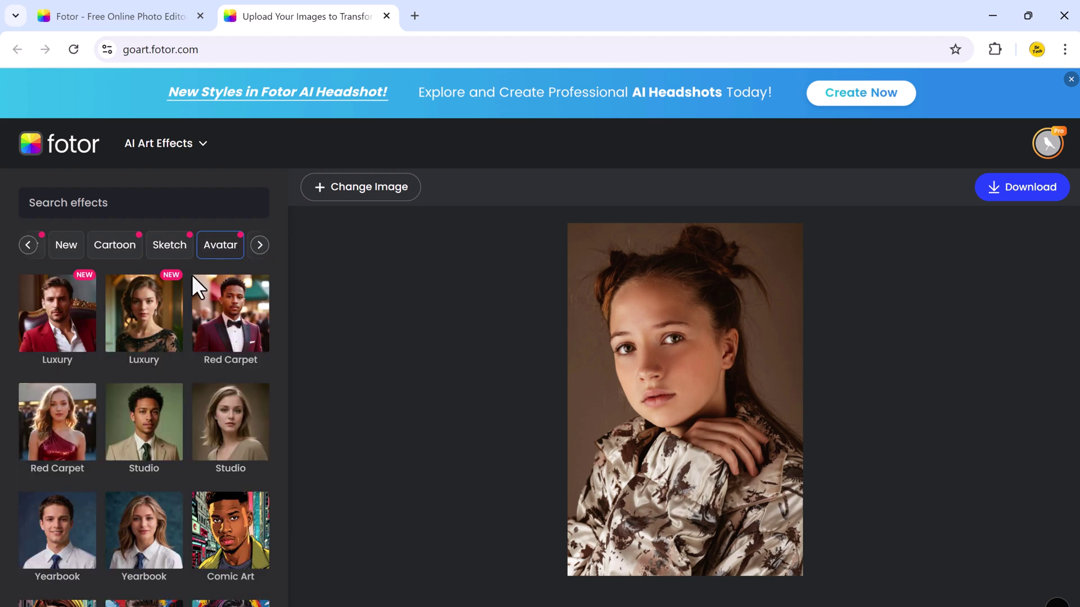
{"action": "left_click", "coordinate": [147, 336]}
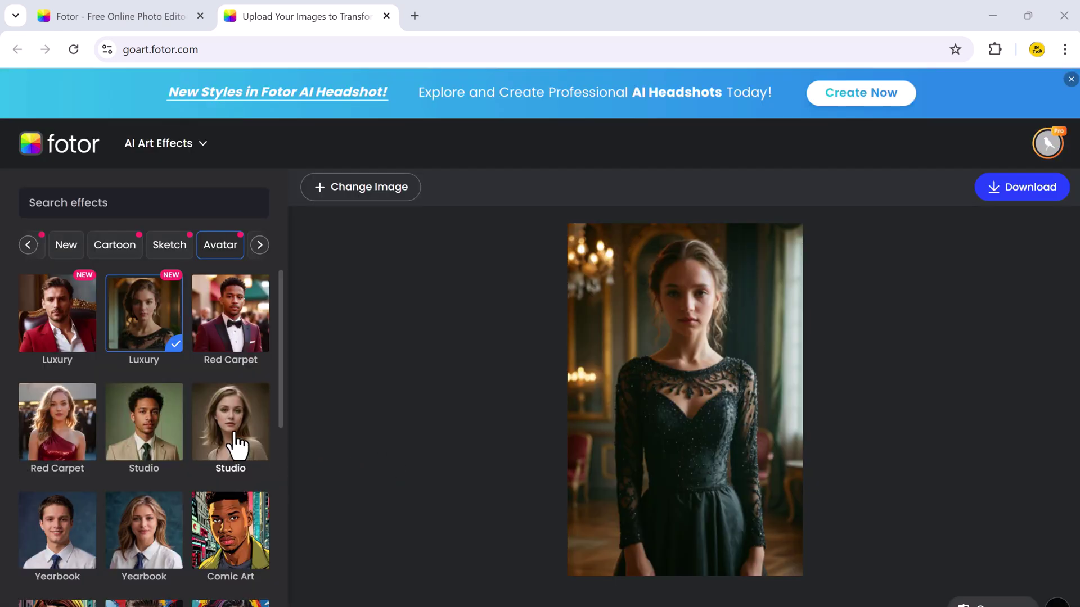
{"action": "left_click", "coordinate": [238, 446]}
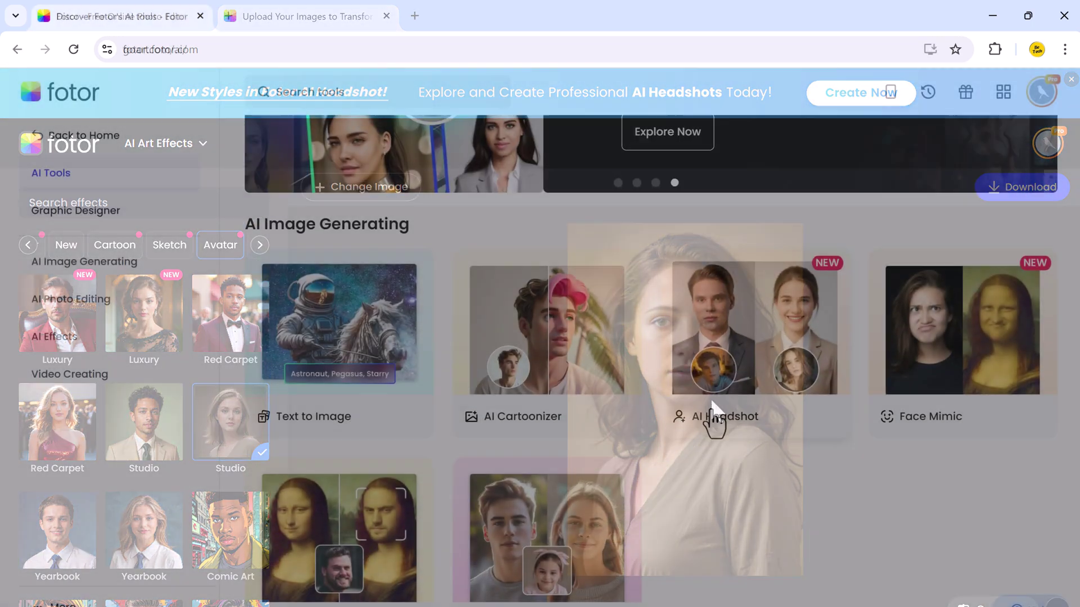
Scroll down to the AI Photo Editing cards and launch AI Expand
{"action": "scroll", "coordinate": [779, 450], "scroll_direction": "down", "scroll_amount": 10}
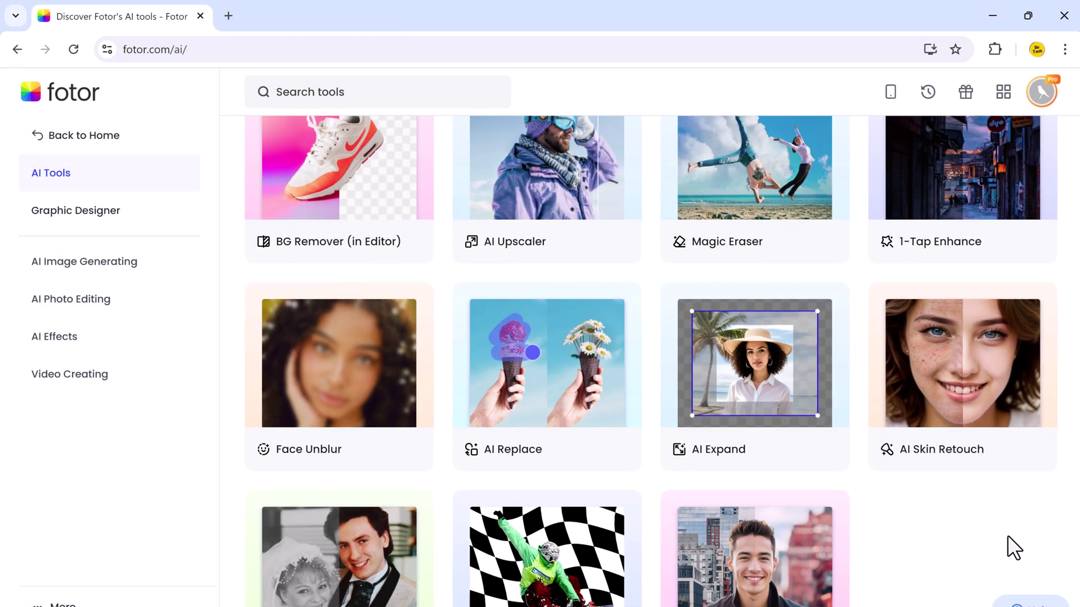
{"action": "scroll", "coordinate": [1010, 554], "scroll_direction": "down", "scroll_amount": 2}
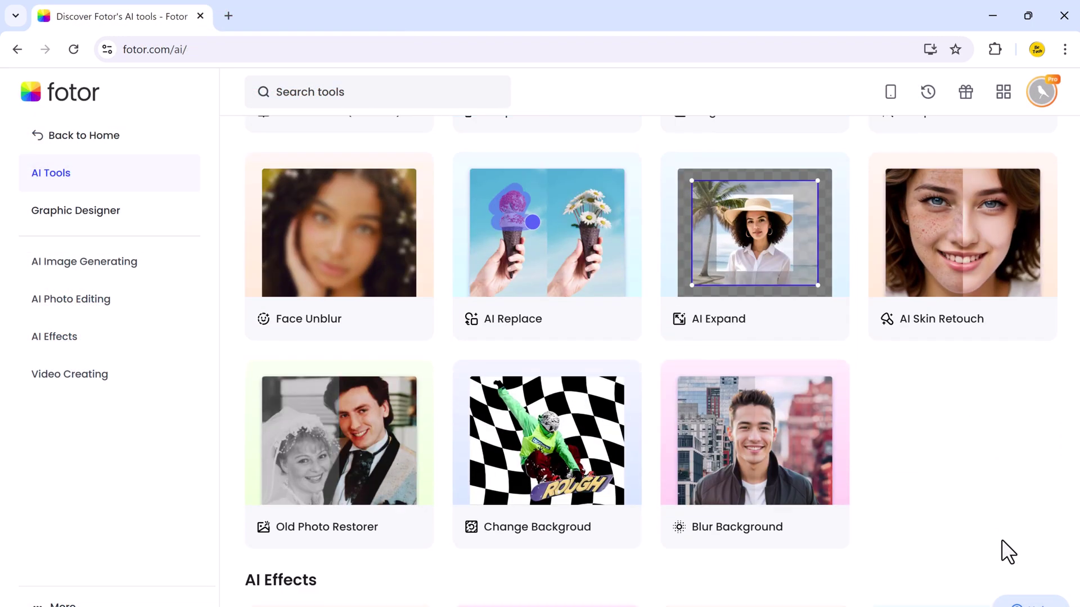
{"action": "left_click", "coordinate": [737, 261]}
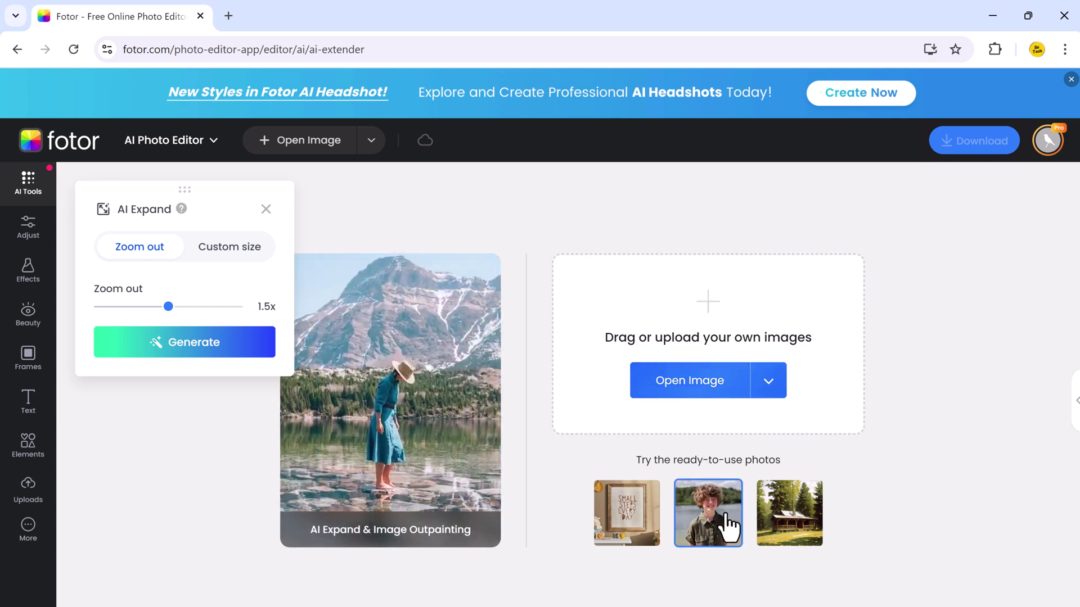
Expand the boy sample photo with a 1.5x zoom-out and display the second generated version
{"action": "left_click", "coordinate": [729, 526]}
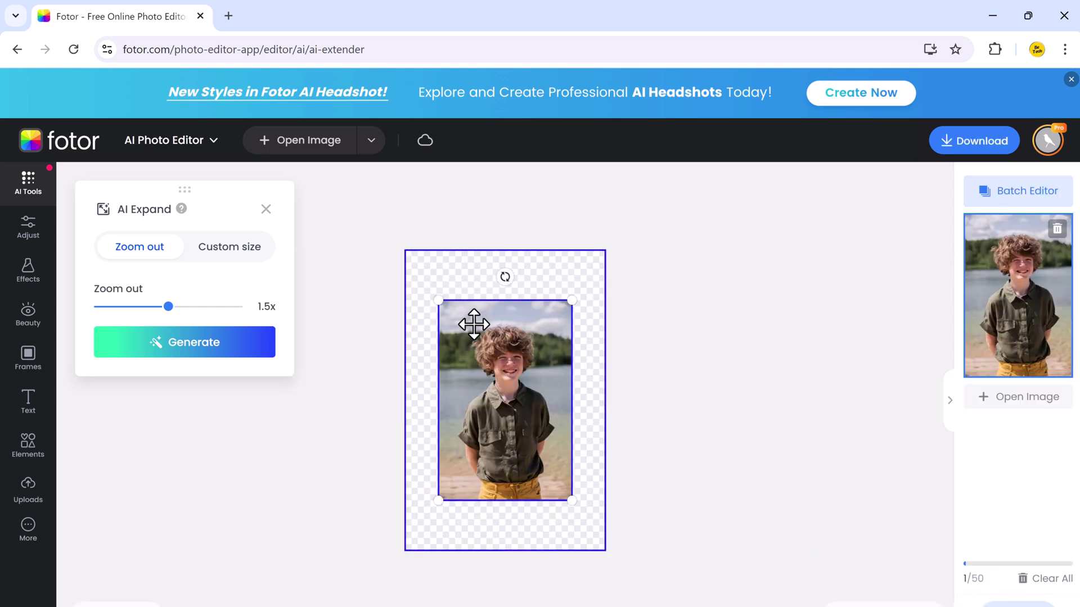
{"action": "left_click", "coordinate": [474, 323]}
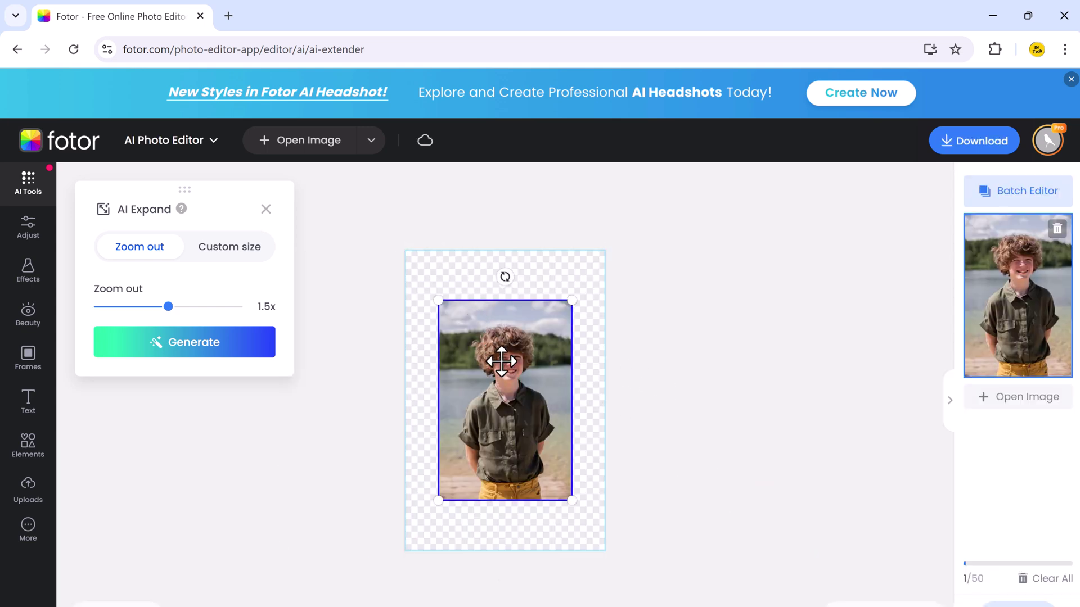
{"action": "left_click", "coordinate": [217, 254]}
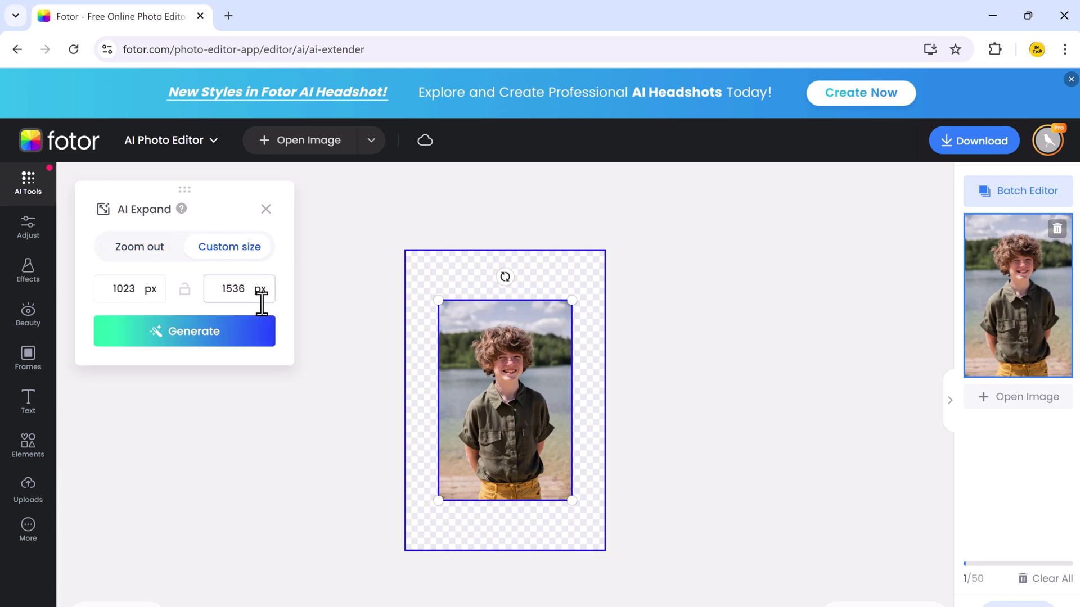
{"action": "left_click", "coordinate": [162, 248]}
{"action": "left_click", "coordinate": [213, 344]}
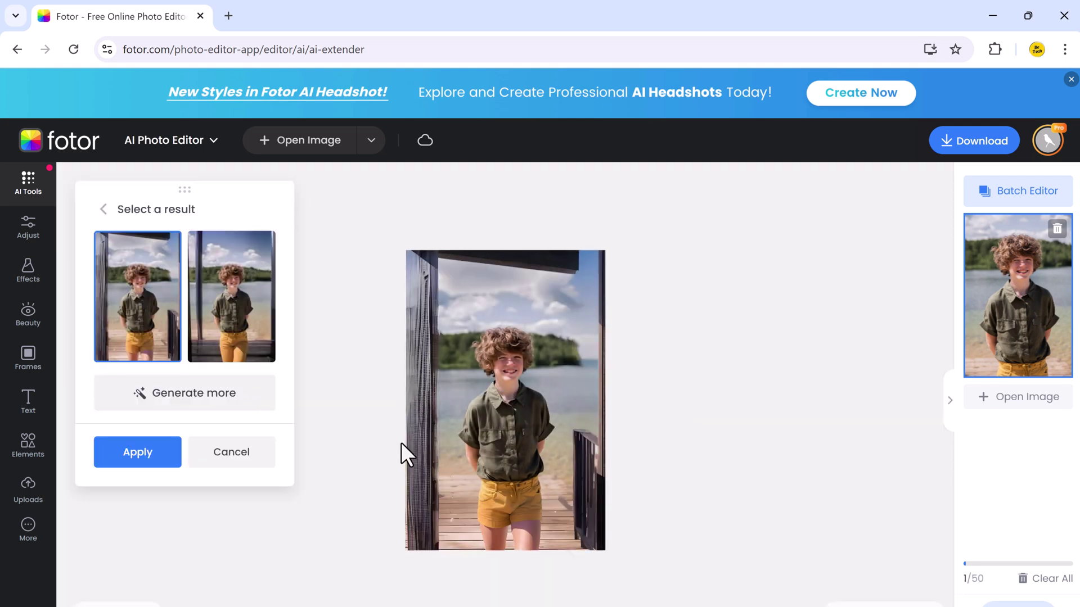
{"action": "left_click", "coordinate": [203, 293]}
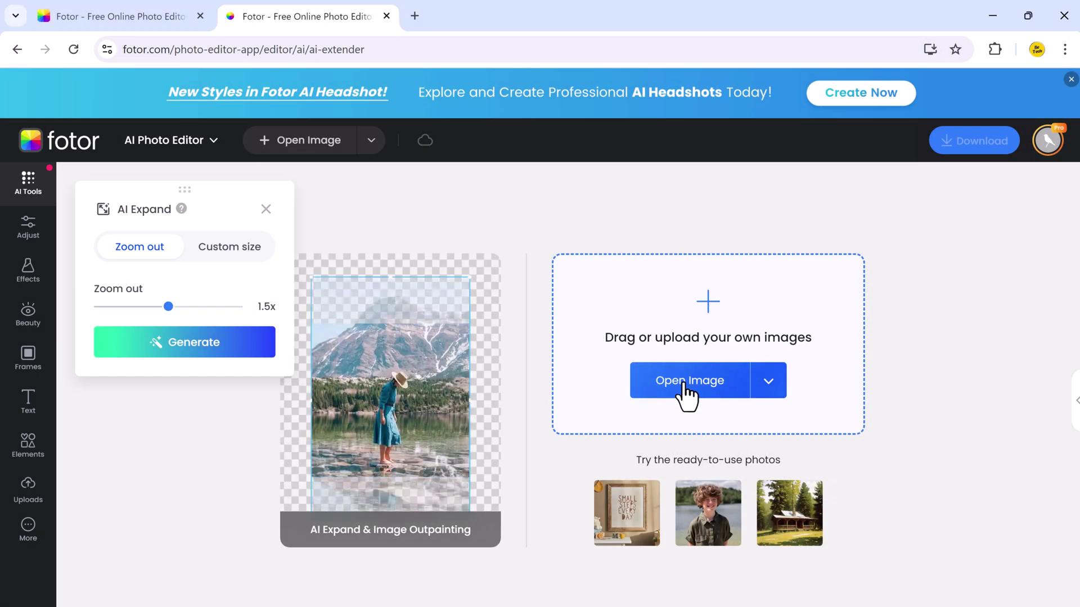
Load the pexels-leonardo-luz girl photo and generate a 1536 × 1202 px custom-size expansion
{"action": "left_click", "coordinate": [686, 388]}
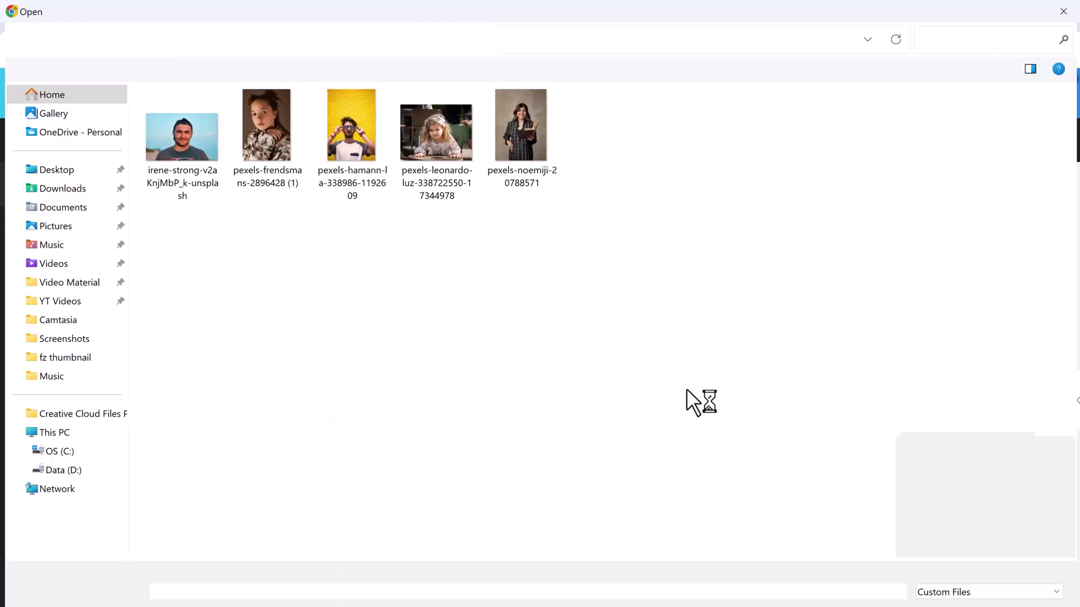
{"action": "left_click", "coordinate": [436, 133]}
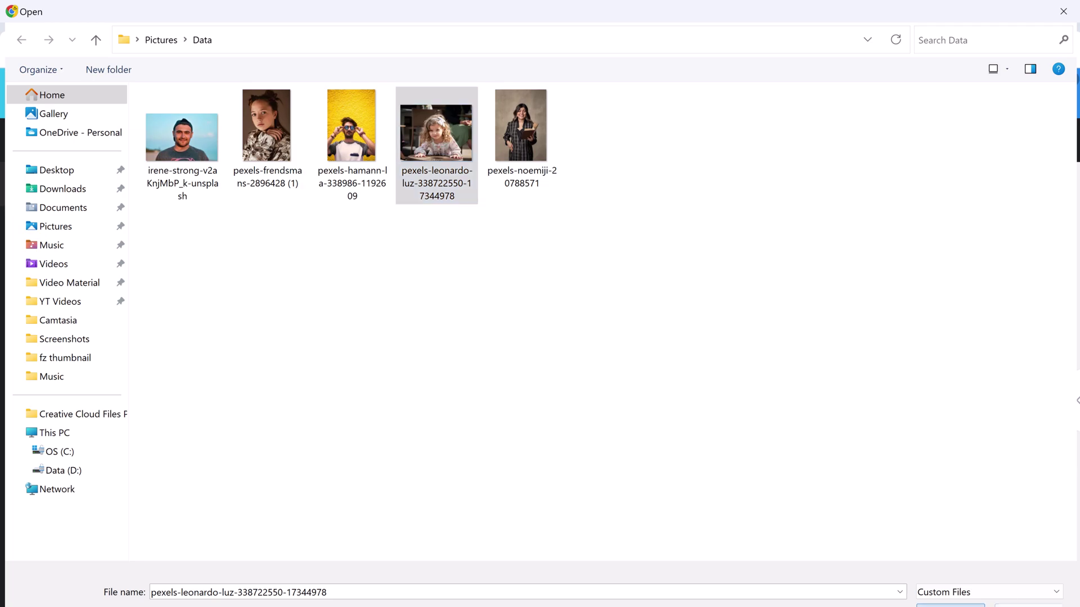
{"action": "key", "text": "Return"}
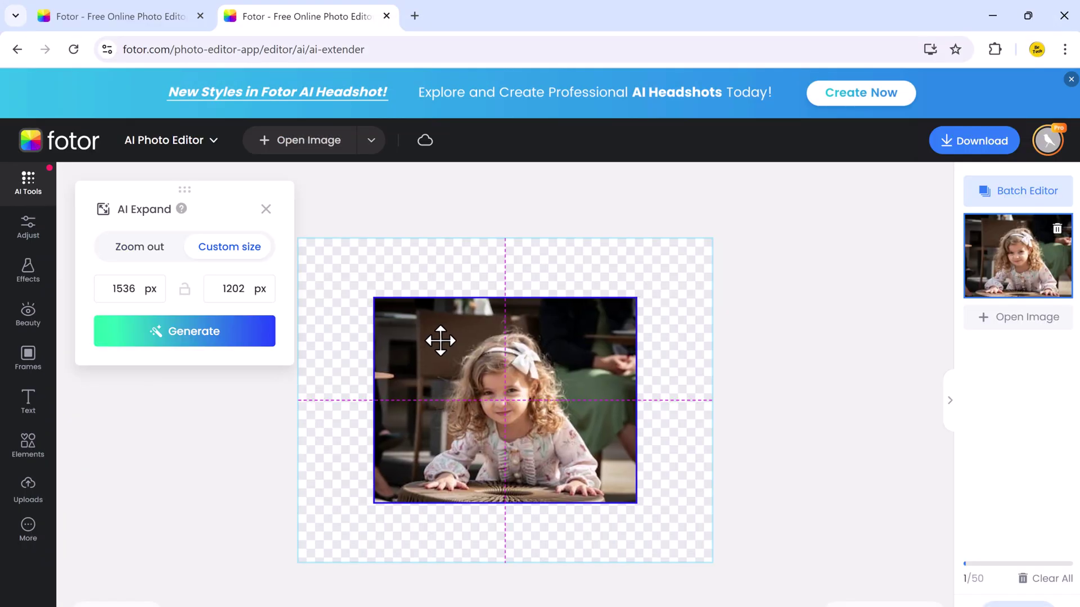
{"action": "left_click", "coordinate": [513, 395]}
{"action": "left_click", "coordinate": [160, 344]}
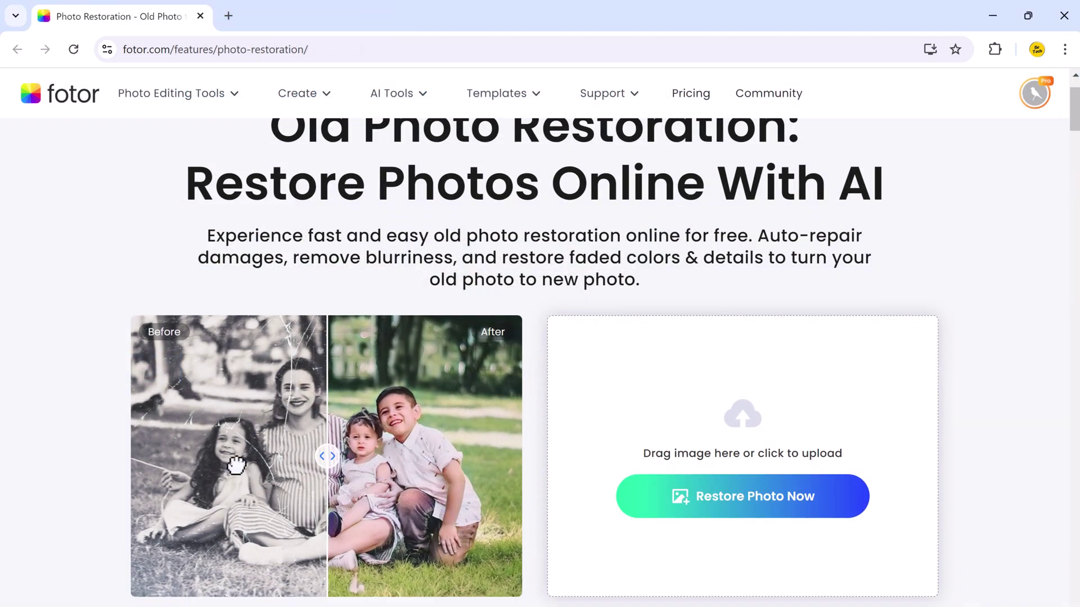
Restore and colorize the old sepia girl portrait, then compare it with the original
{"action": "left_click_drag", "start_coordinate": [326, 456], "coordinate": [308, 496]}
{"action": "scroll", "coordinate": [432, 442], "scroll_direction": "down", "scroll_amount": 2}
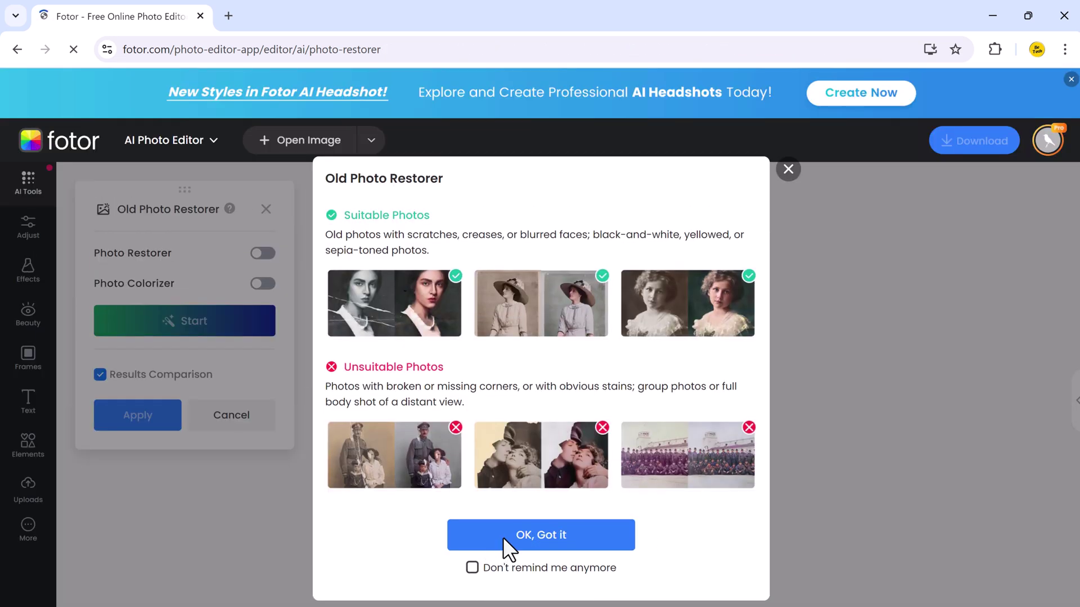
{"action": "left_click", "coordinate": [506, 514]}
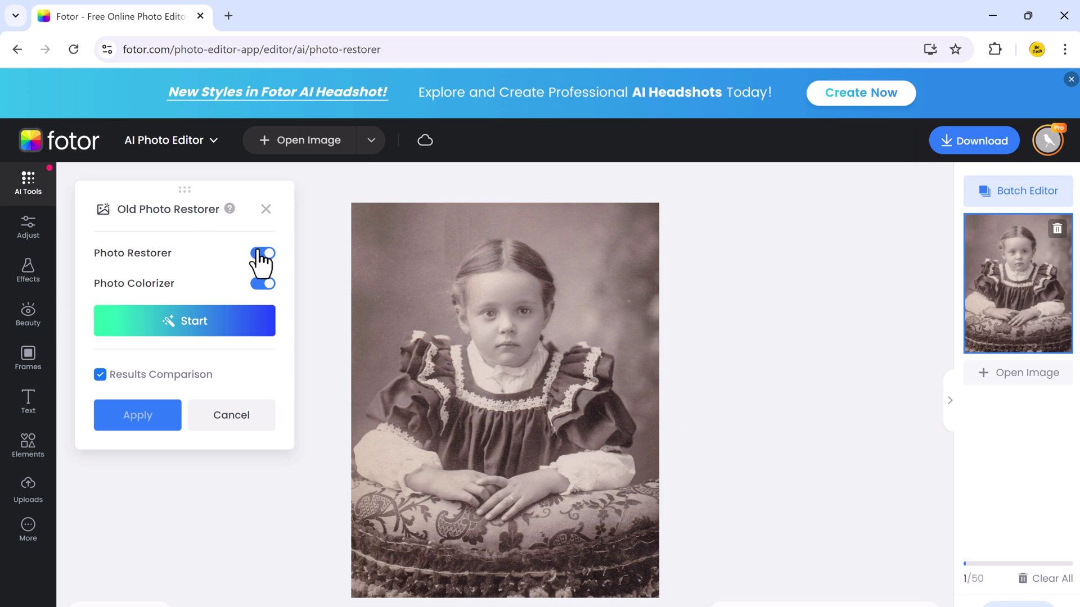
{"action": "left_click", "coordinate": [228, 325]}
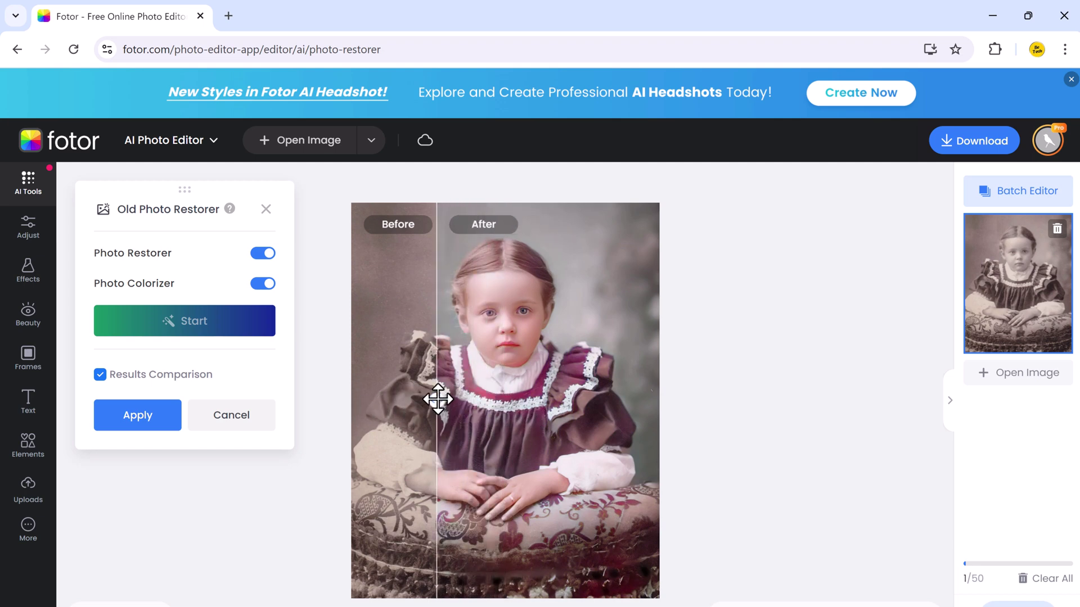
{"action": "left_click_drag", "start_coordinate": [437, 399], "coordinate": [315, 398]}
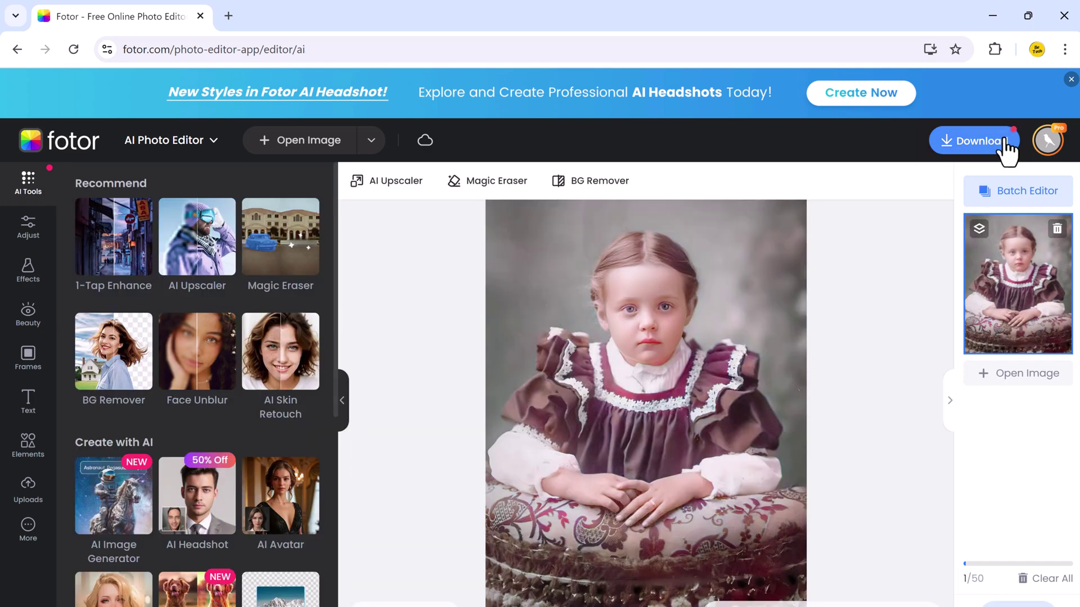
Download the colorized portrait as a High quality JPG
{"action": "left_click", "coordinate": [1004, 142]}
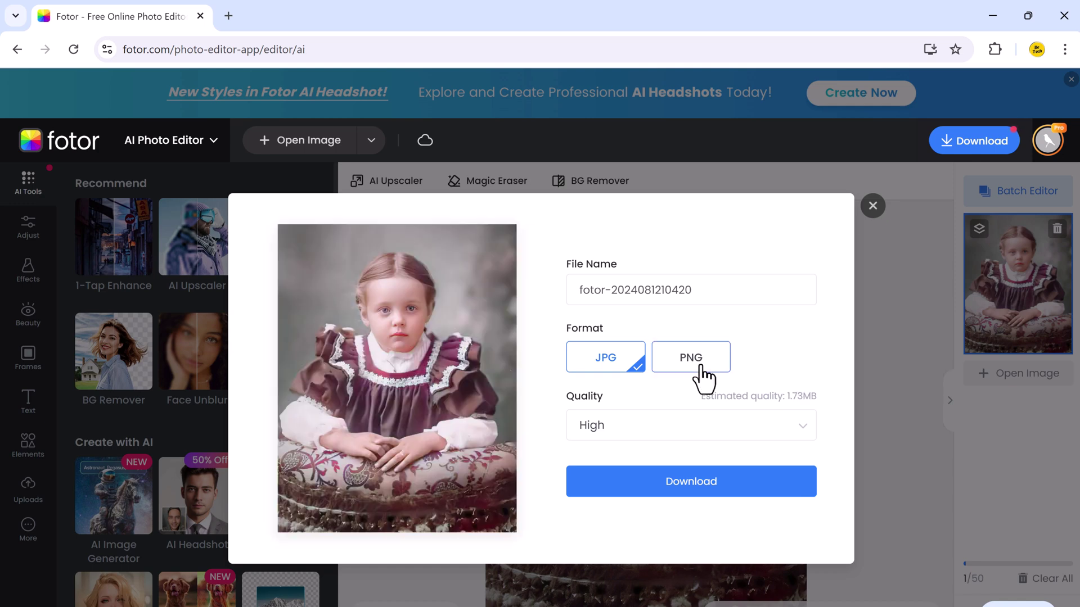
{"action": "left_click", "coordinate": [698, 367]}
{"action": "left_click", "coordinate": [616, 365]}
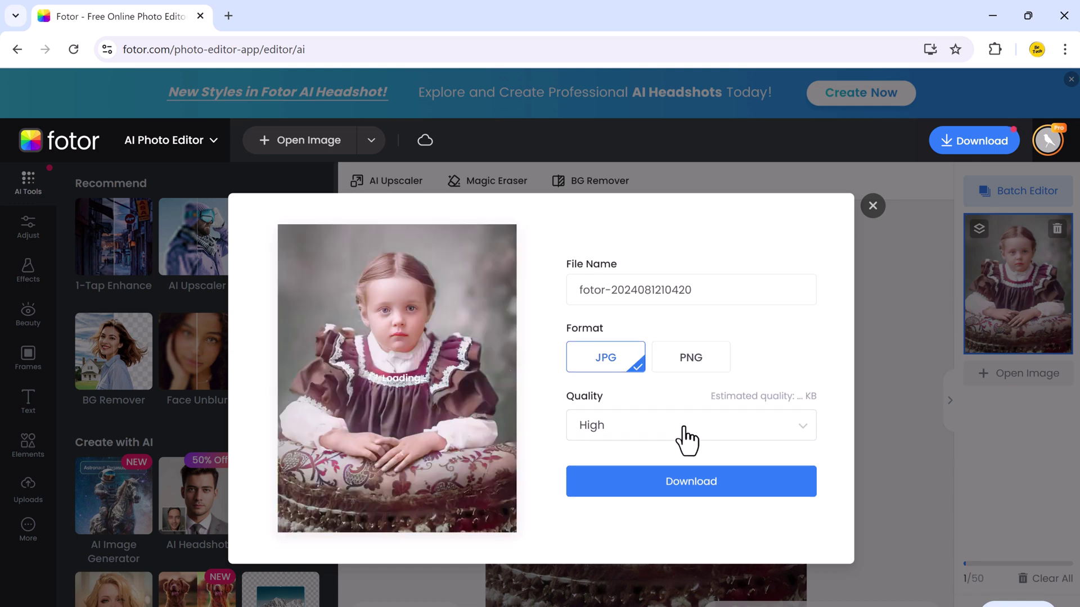
{"action": "left_click", "coordinate": [686, 439]}
{"action": "left_click", "coordinate": [673, 459]}
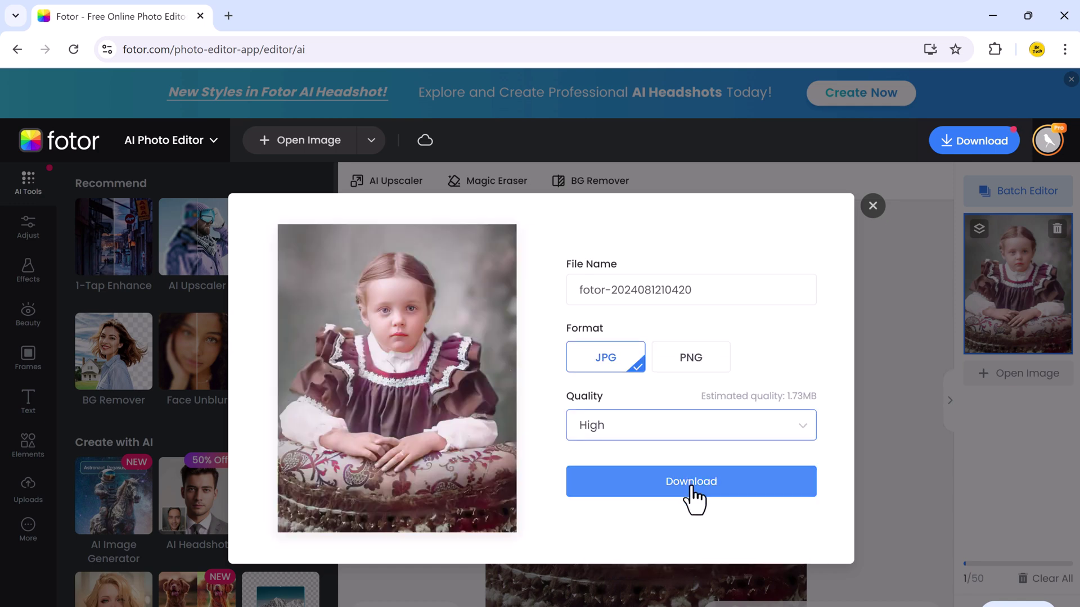
{"action": "left_click", "coordinate": [691, 484]}
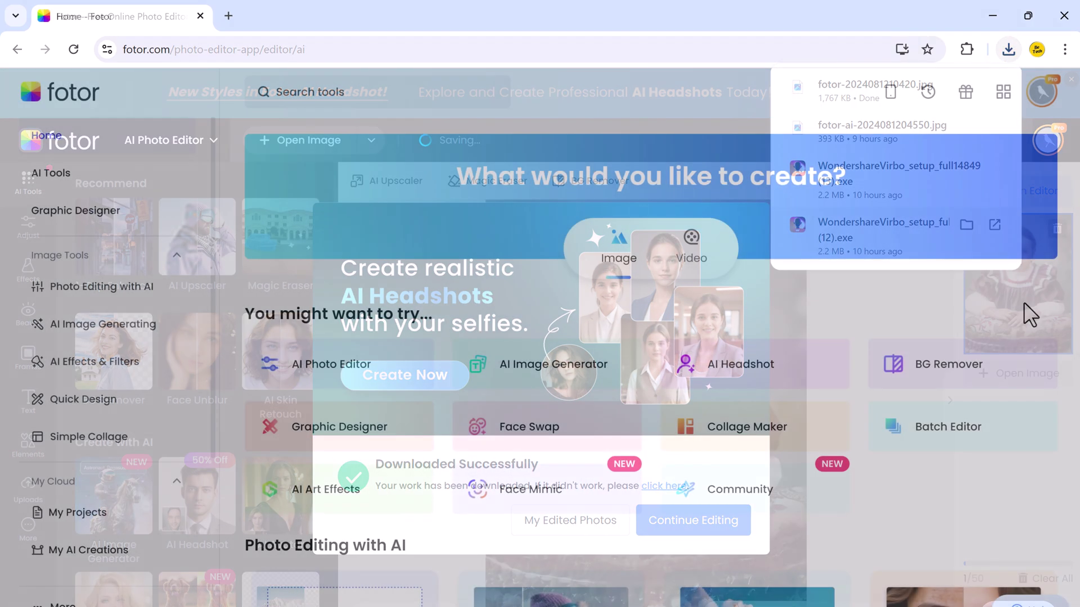
{"action": "scroll", "coordinate": [1053, 316], "scroll_direction": "down", "scroll_amount": 6}
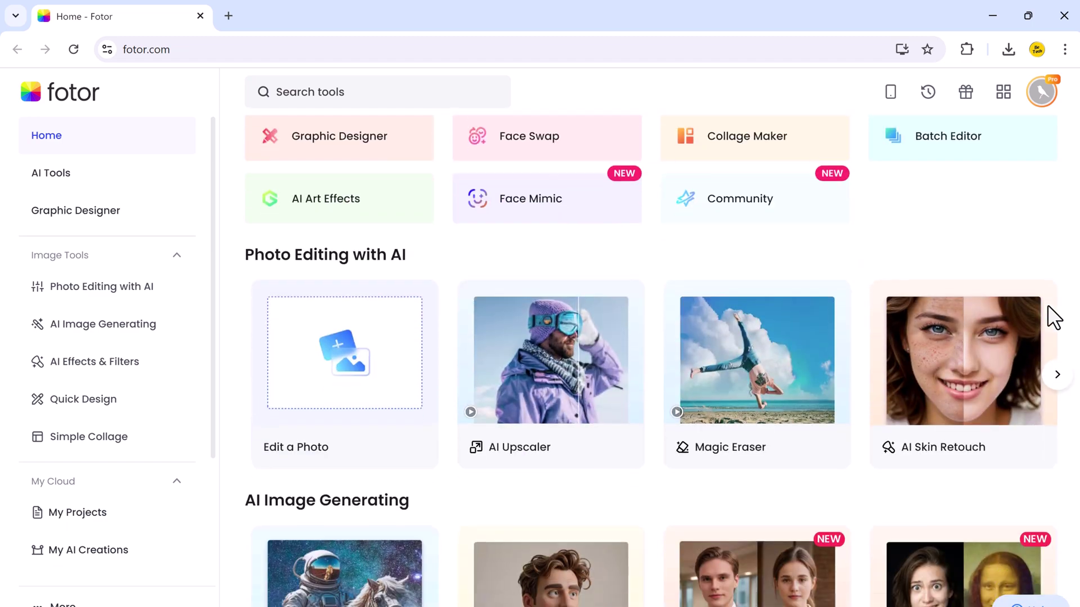
{"action": "scroll", "coordinate": [1053, 316], "scroll_direction": "down", "scroll_amount": 20}
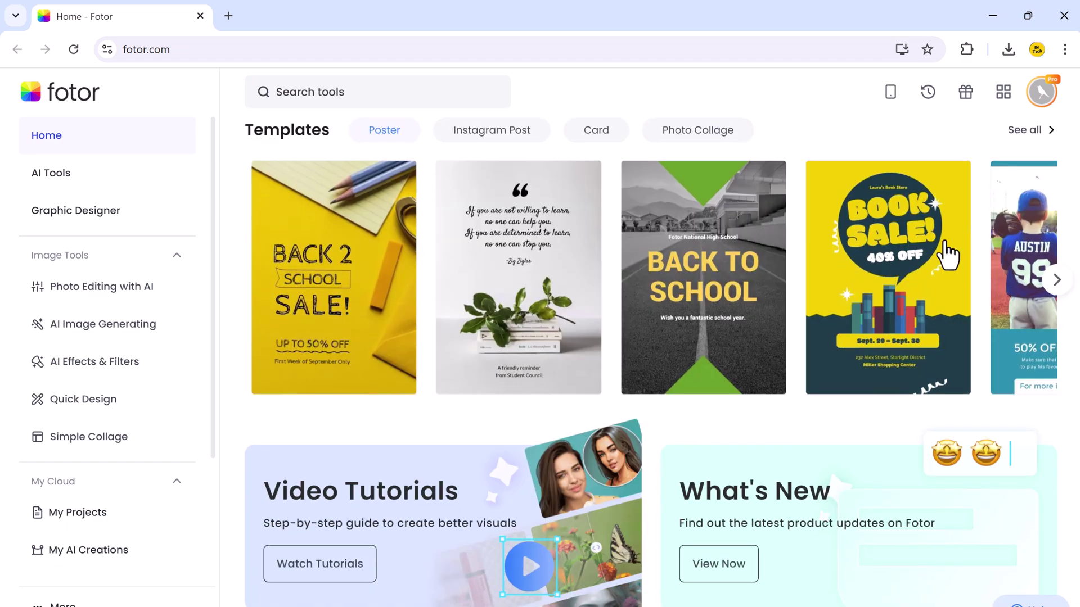
{"action": "scroll", "coordinate": [1034, 242], "scroll_direction": "up", "scroll_amount": 20}
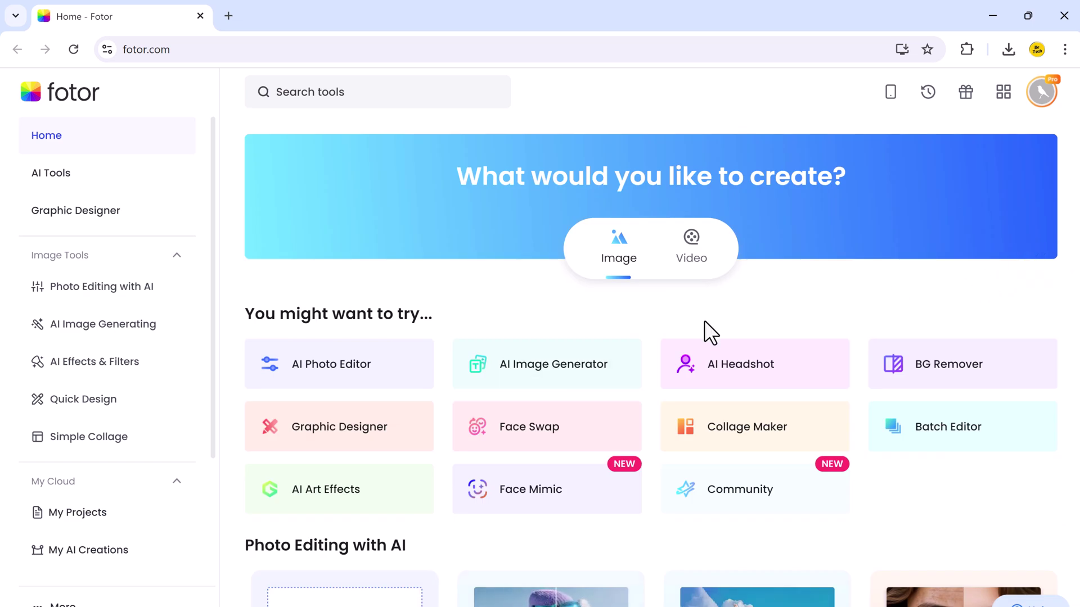